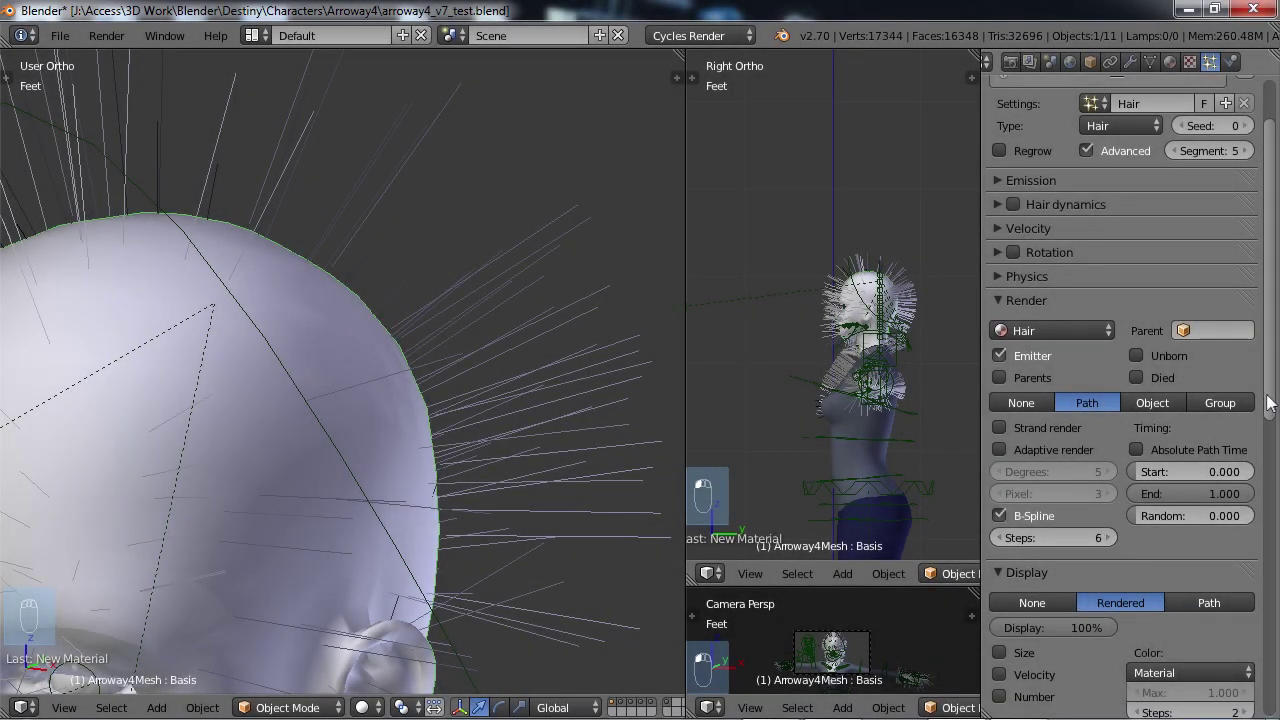
# Collapse the Render panel and raise the hair Display Steps to 6 (entered 5, then incremented)
pyautogui.moveTo(1268, 402); pyautogui.dragTo(1272, 462)
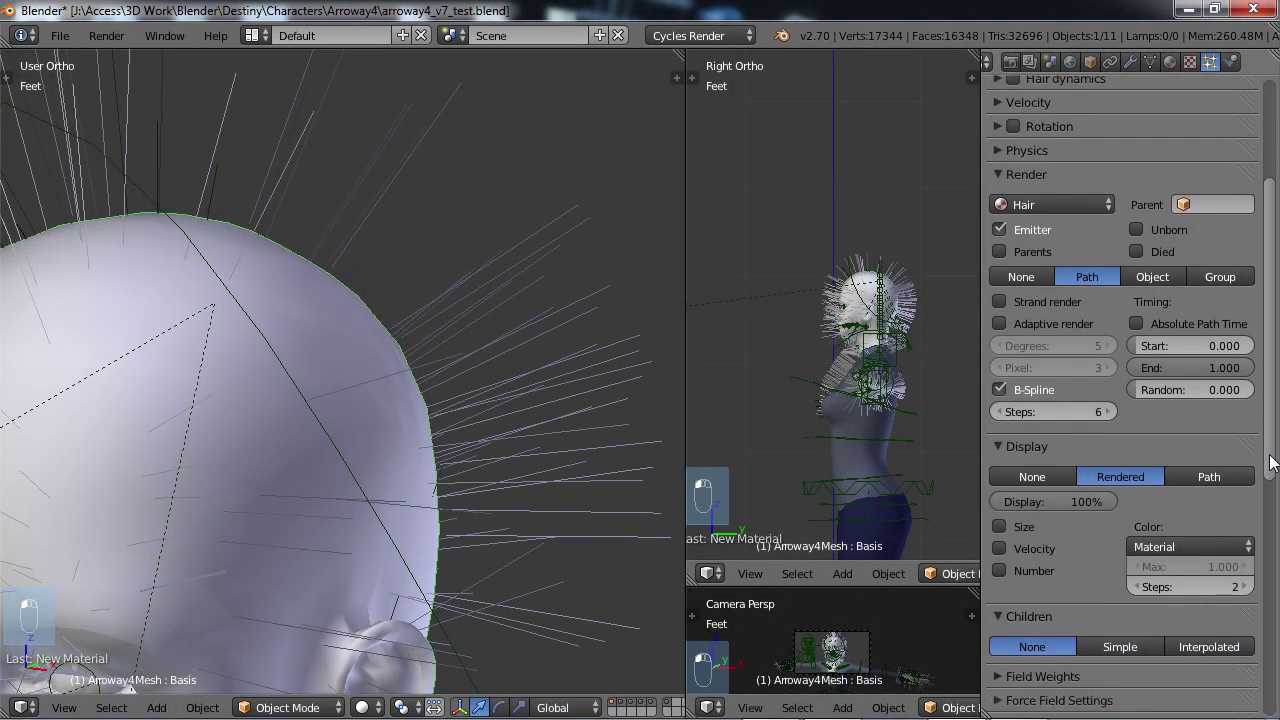
pyautogui.click(997, 174)
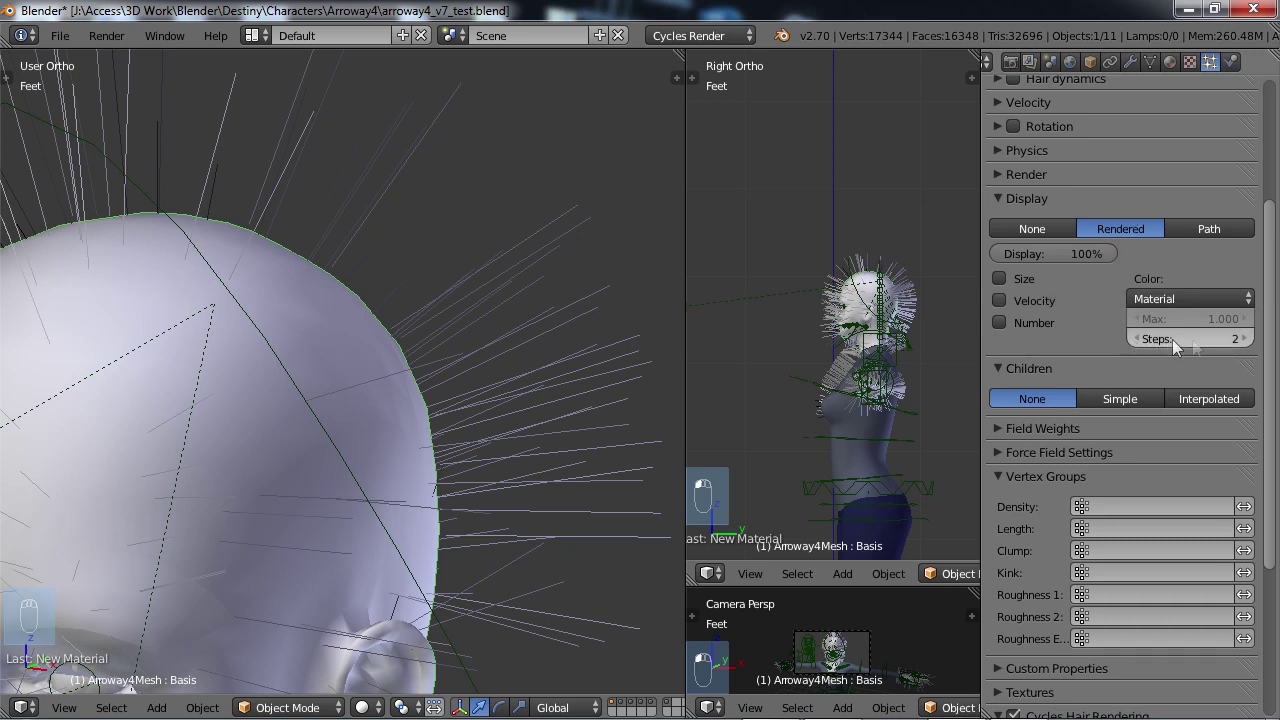
pyautogui.click(1245, 341)
pyautogui.write('5')
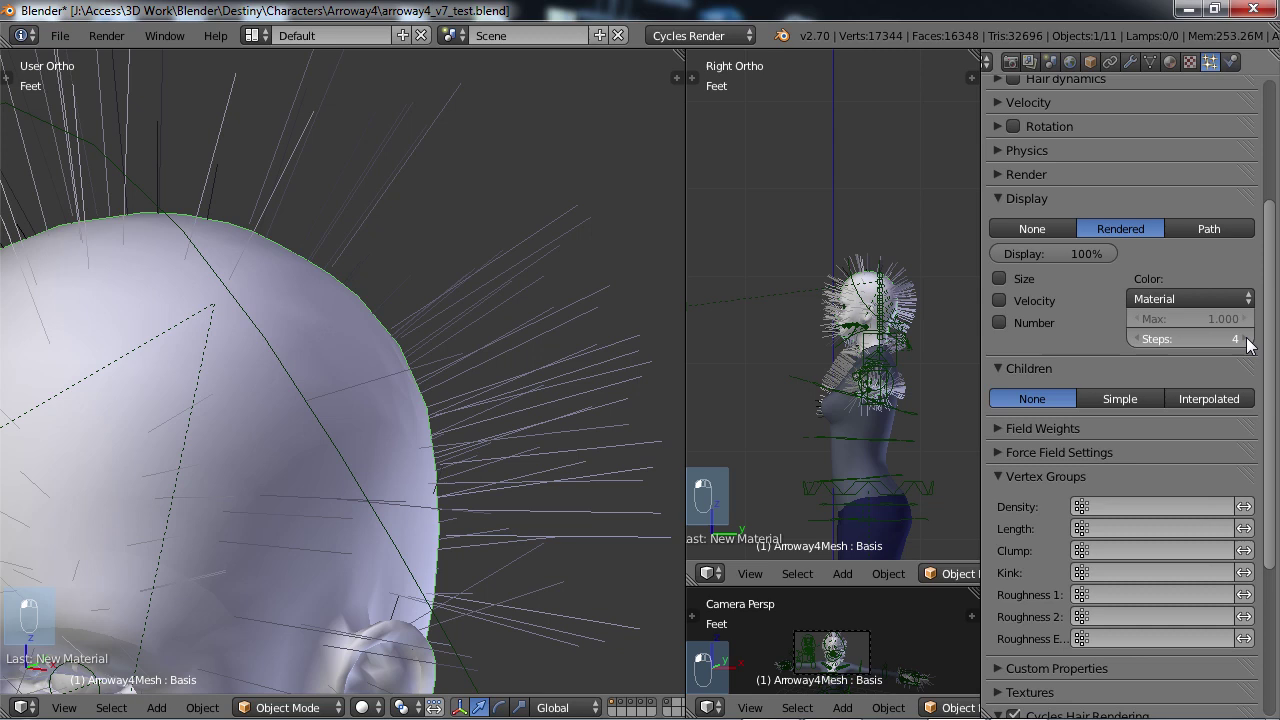
pyautogui.press('Return')
pyautogui.click(1246, 340)
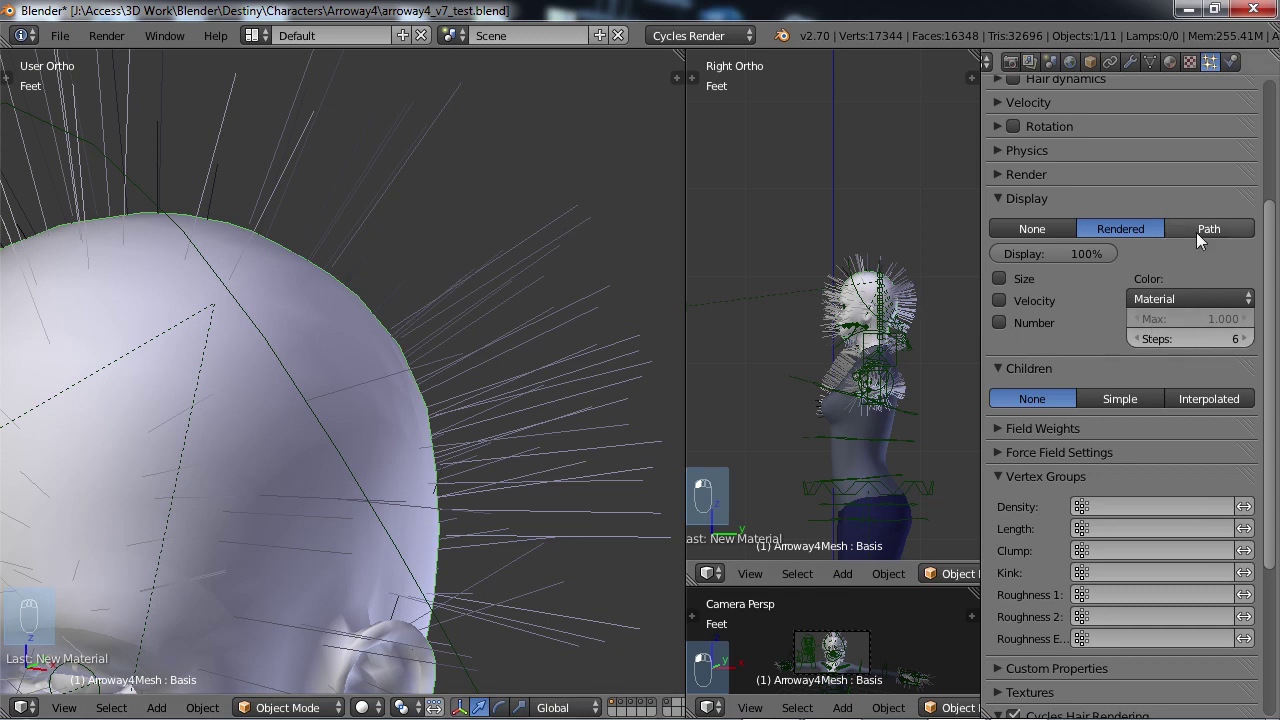
pyautogui.click(998, 174)
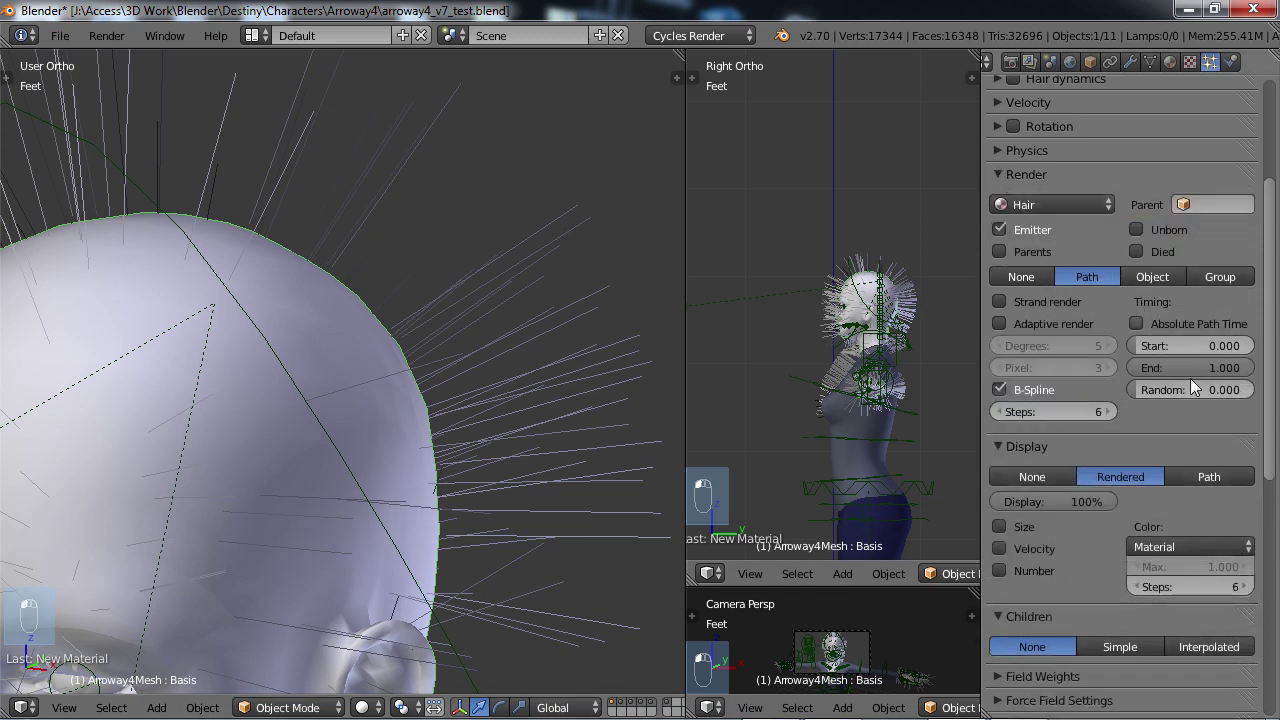
pyautogui.click(1000, 174)
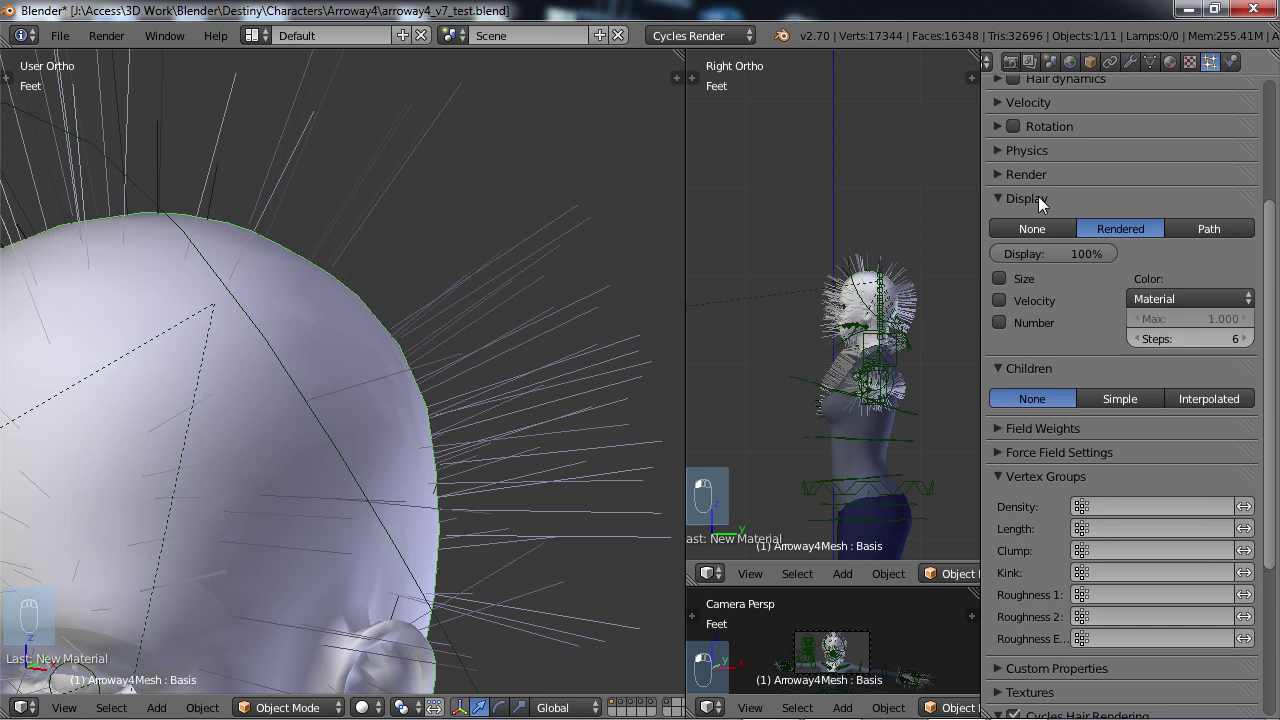
# Collapse the Display panel, frame the head, and preview Simple child hairs around the strands
pyautogui.click(995, 197)
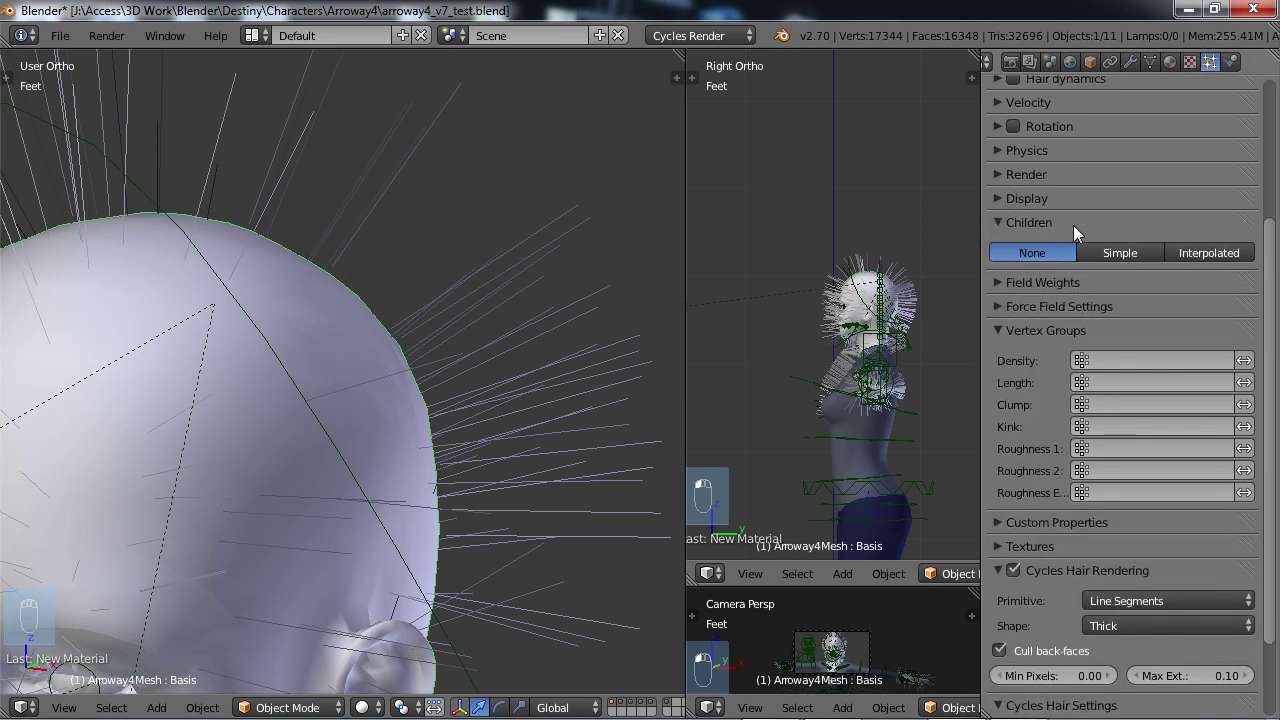
pyautogui.scroll(-2, 344, 449)
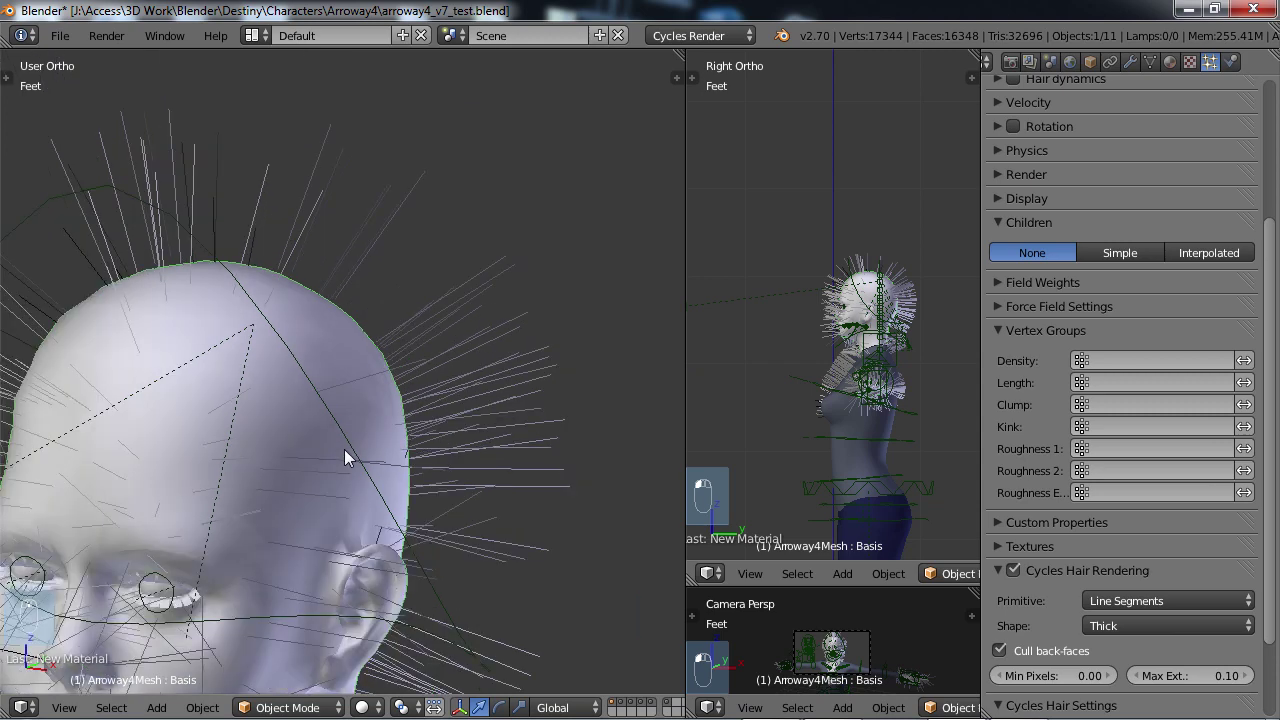
pyautogui.scroll(-2, 344, 449)
pyautogui.moveTo(344, 449); pyautogui.dragTo(273, 453, button='middle')
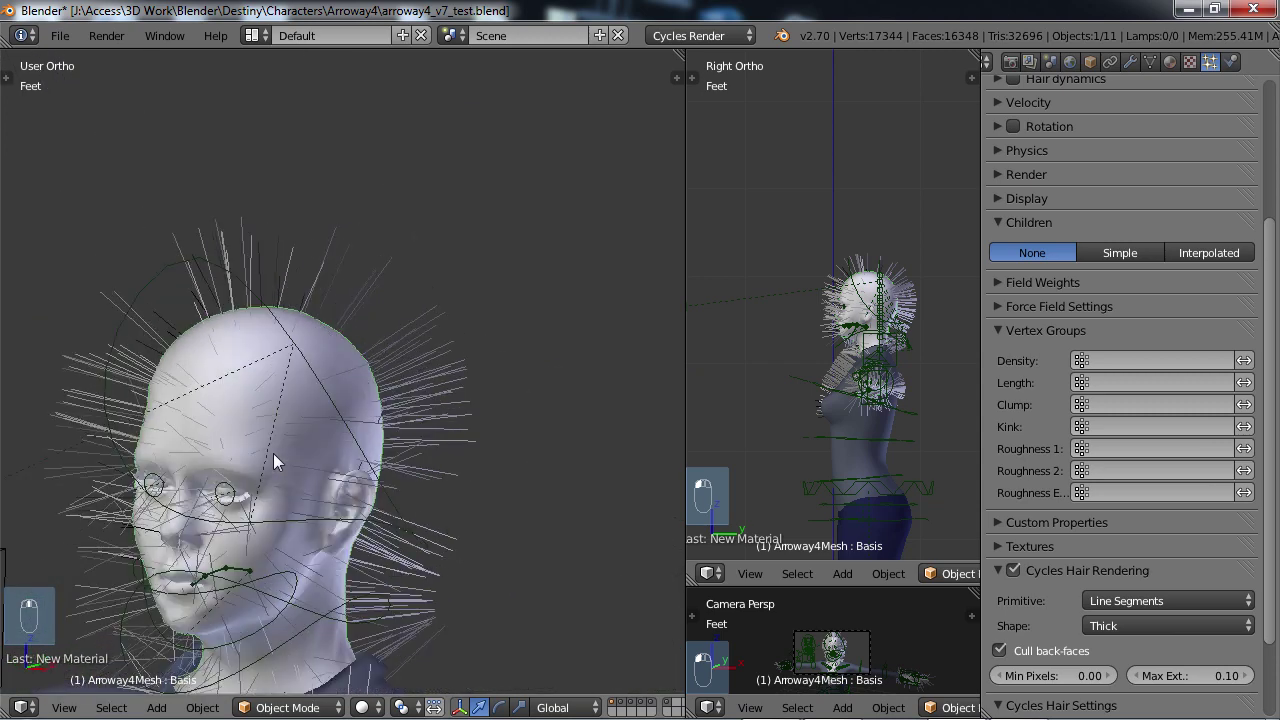
pyautogui.scroll(-4, 275, 453)
pyautogui.scroll(5, 305, 412)
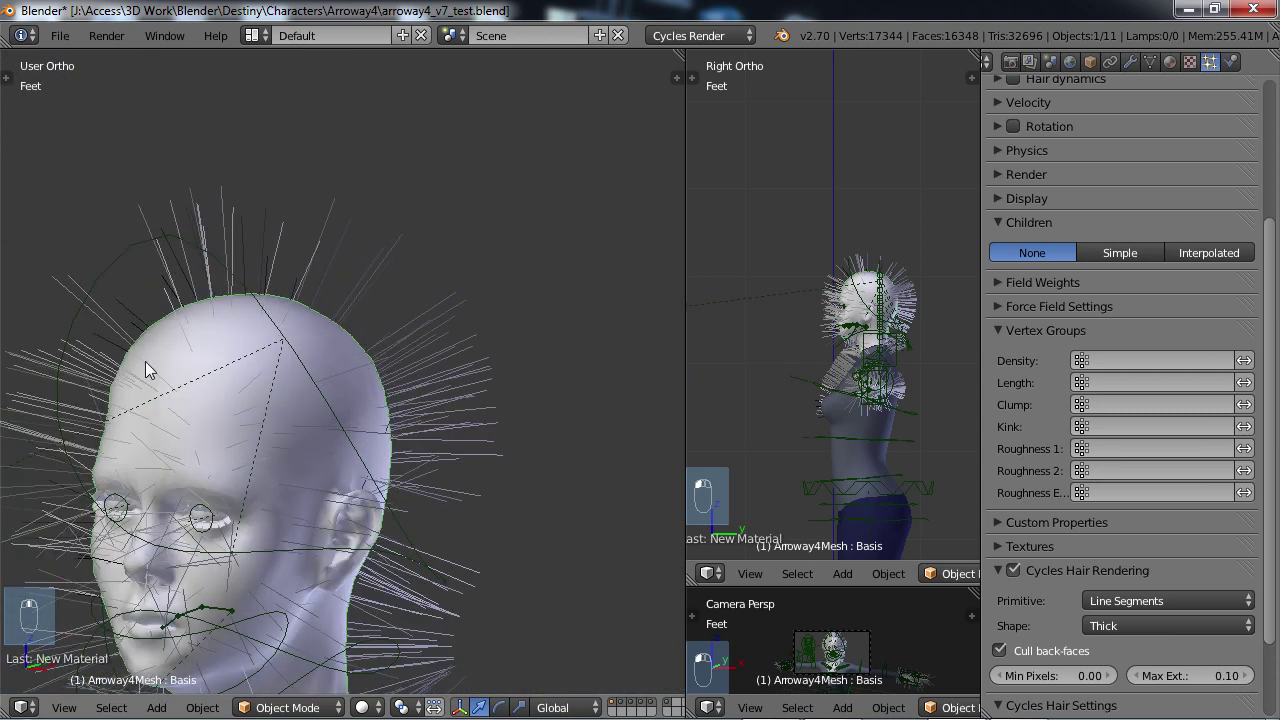
pyautogui.keyDown('shift'); pyautogui.moveTo(237, 392); pyautogui.dragTo(342, 420, button='middle'); pyautogui.keyUp('shift')
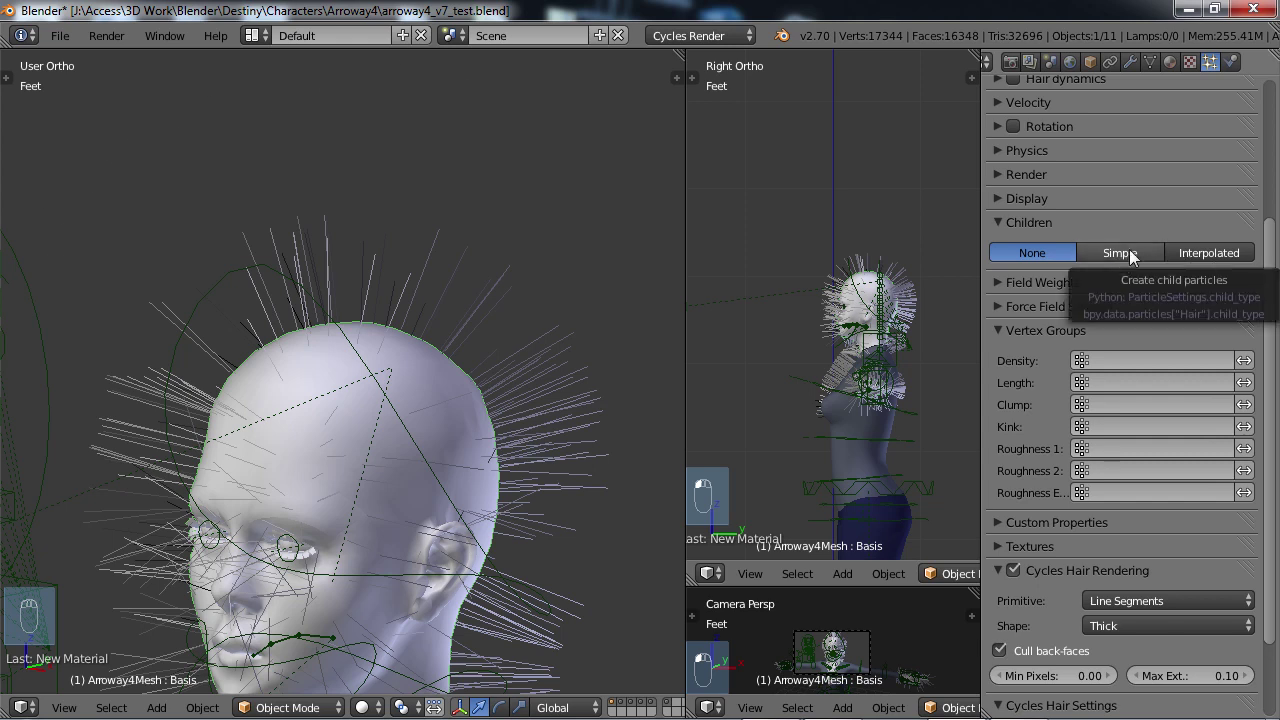
pyautogui.click(1121, 253)
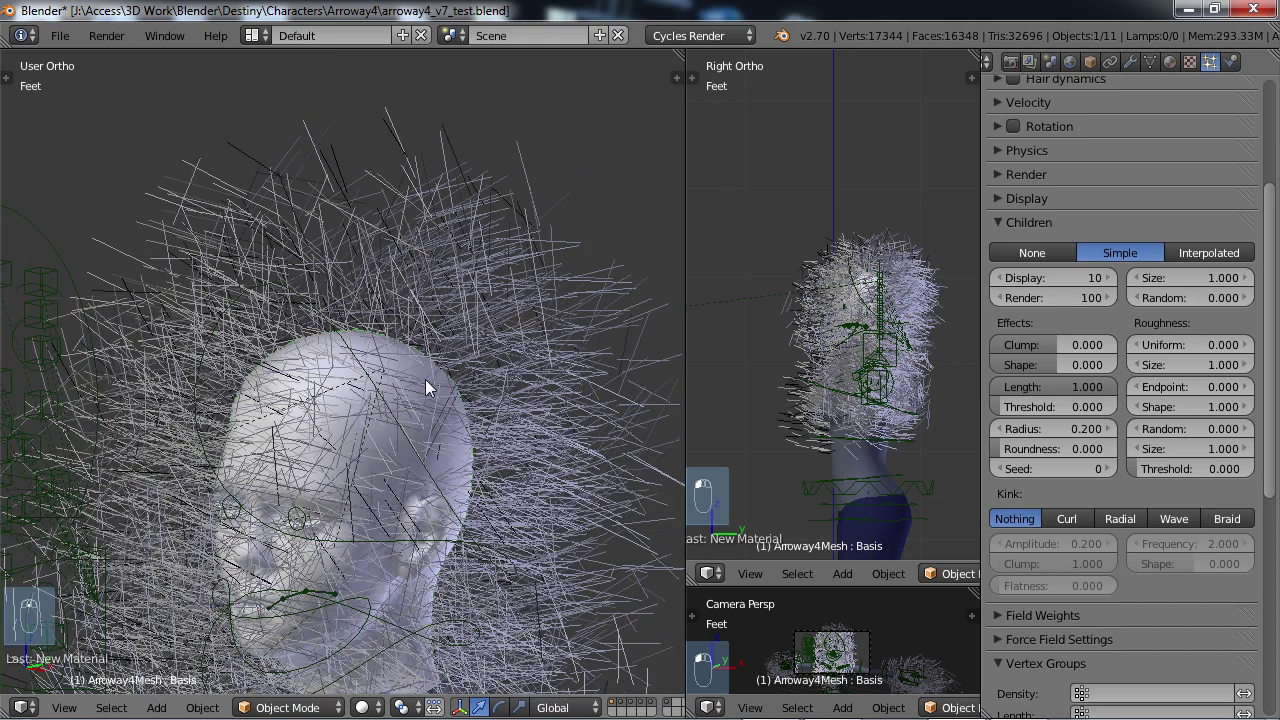
pyautogui.moveTo(425, 379); pyautogui.dragTo(456, 368, button='middle')
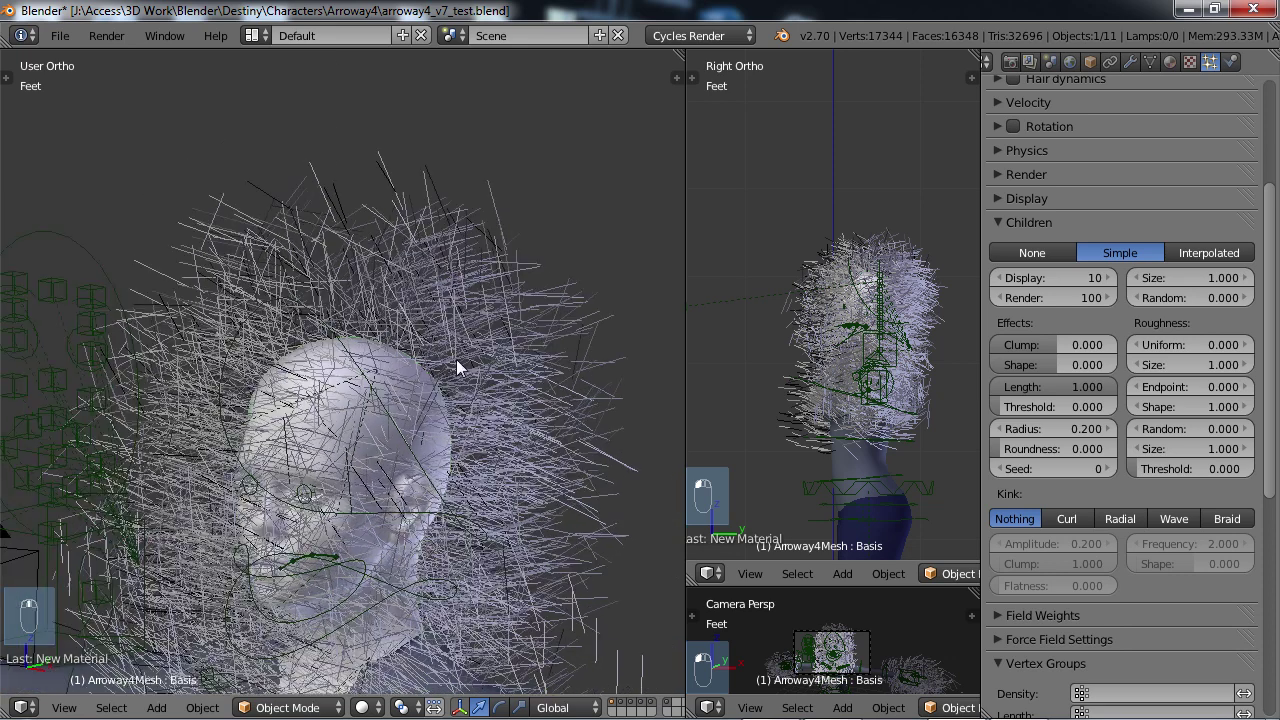
# Set children back to None and assign the Scalp vertex group to hair Density
pyautogui.click(1040, 253)
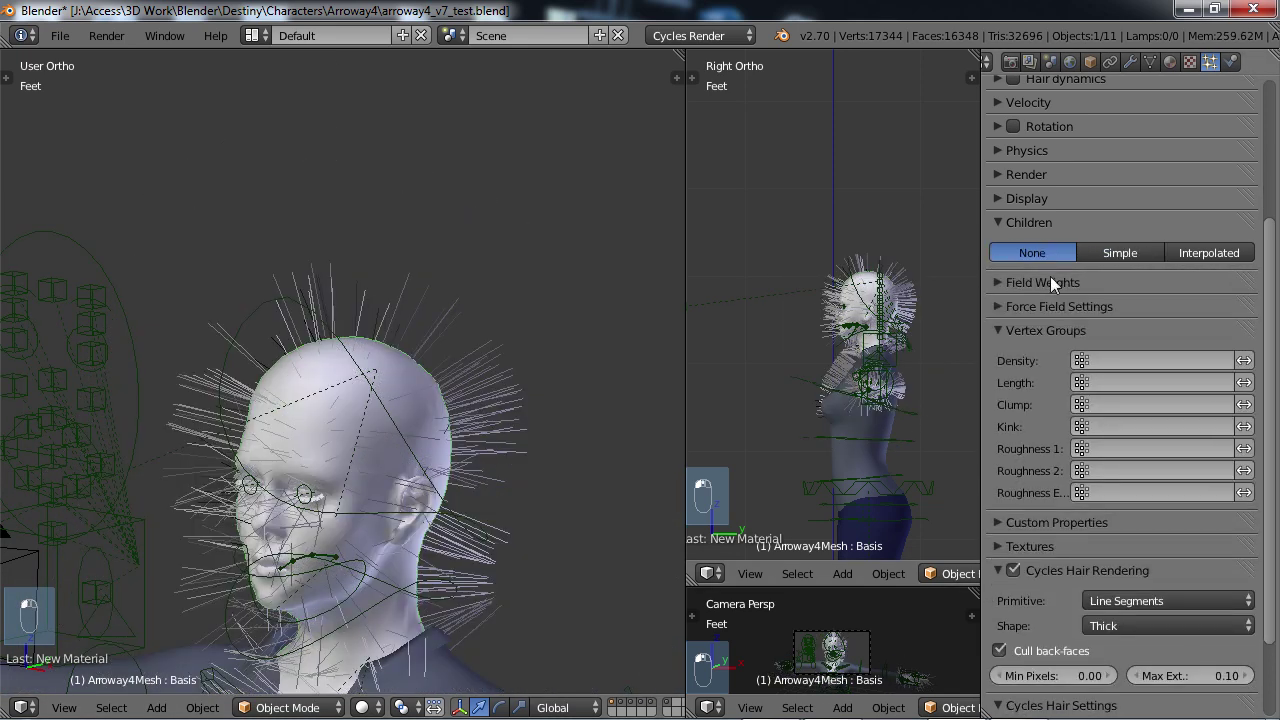
pyautogui.scroll(-2, 320, 498)
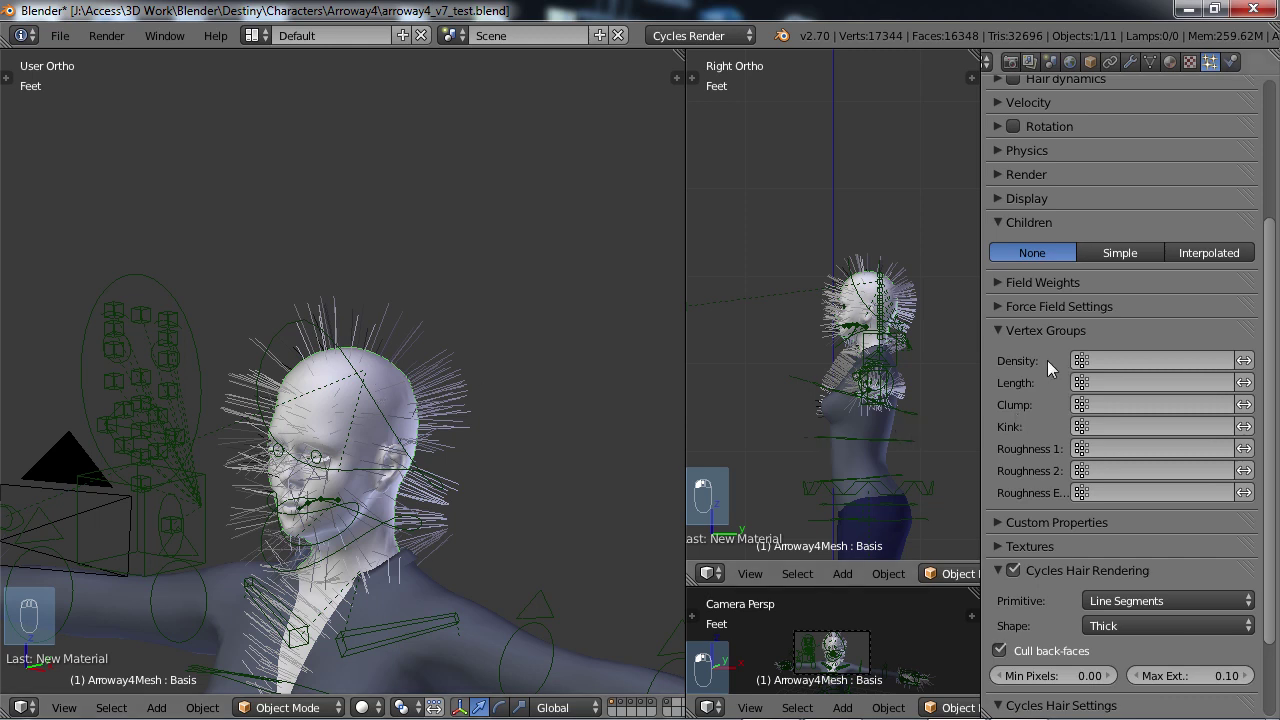
pyautogui.click(1083, 360)
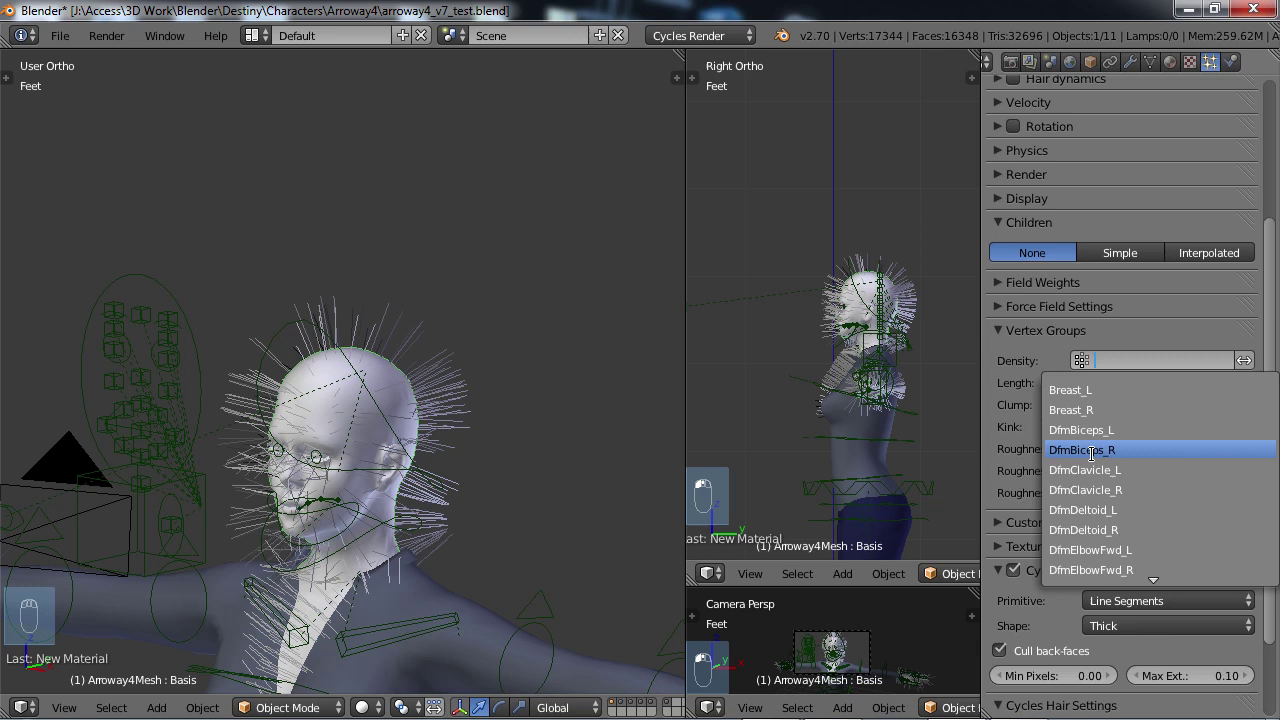
pyautogui.write('s')
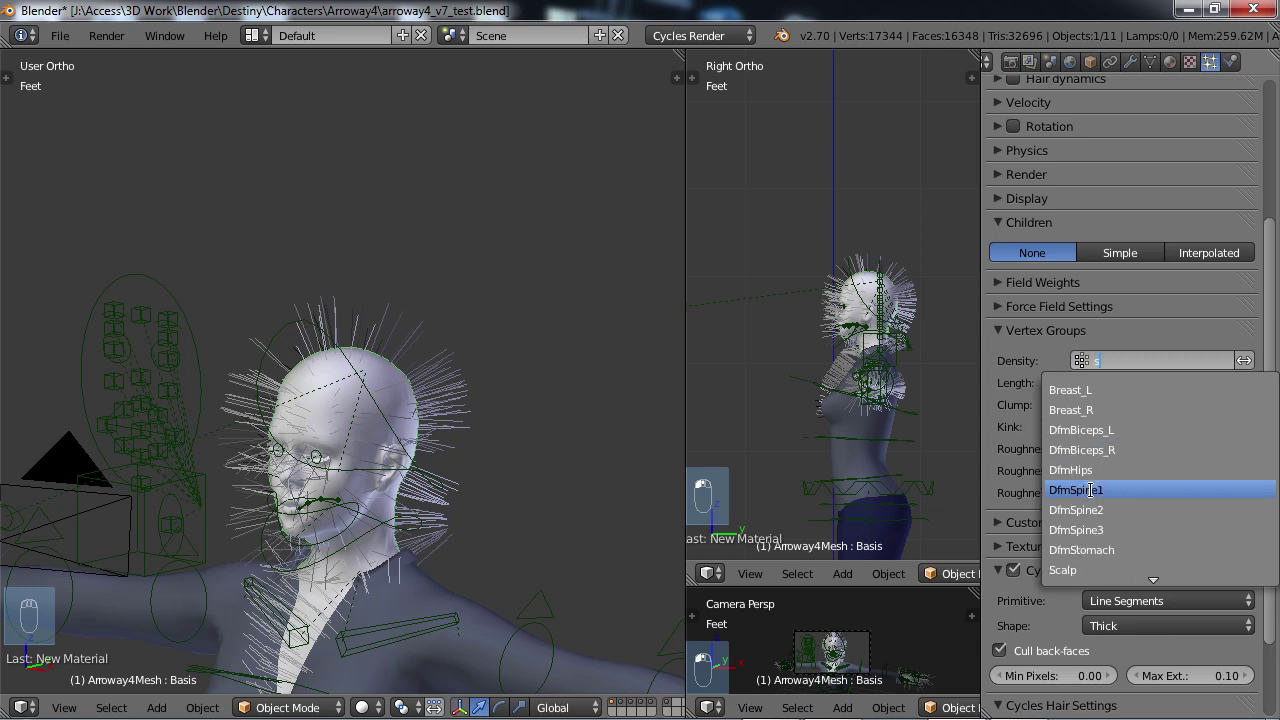
pyautogui.click(1071, 570)
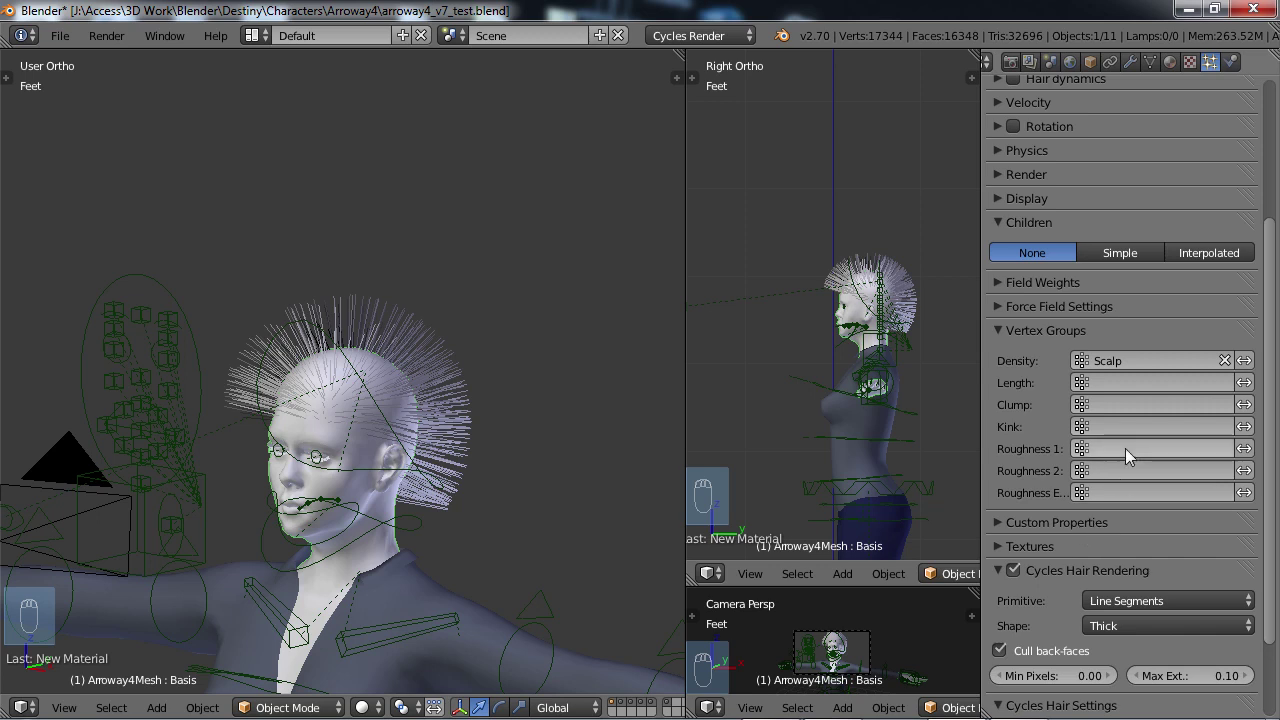
pyautogui.scroll(-4, 377, 440)
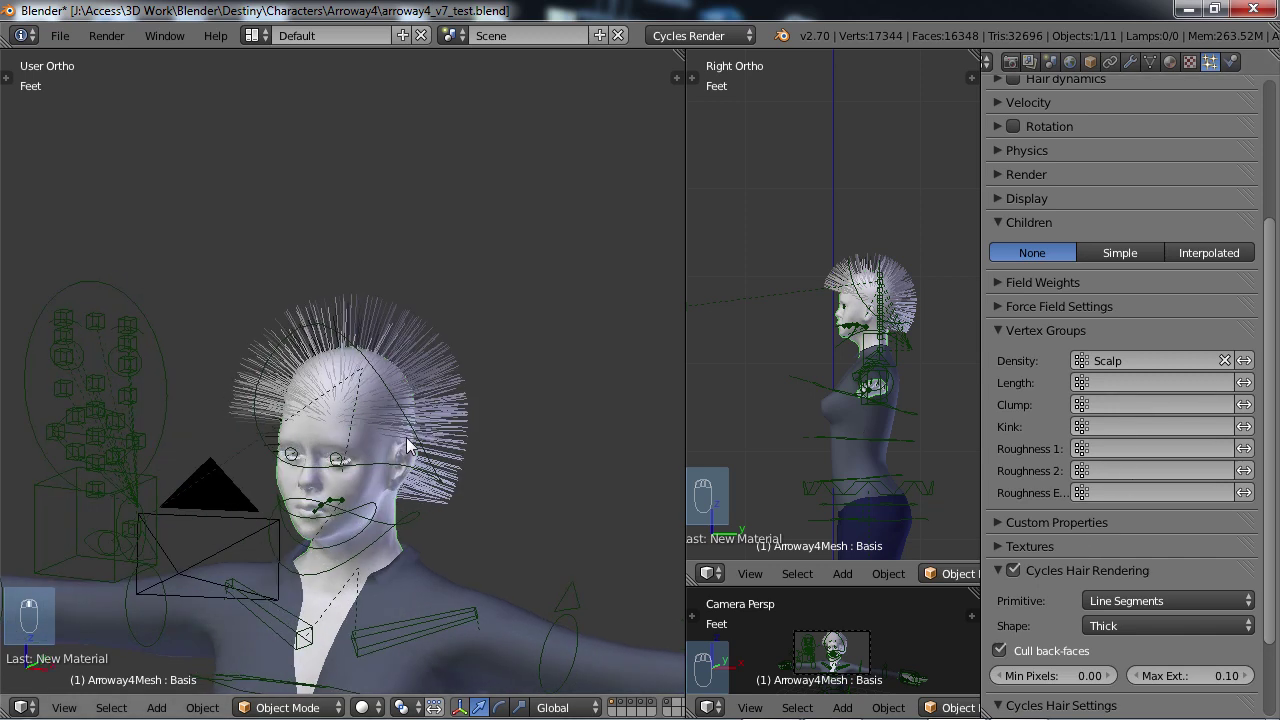
pyautogui.scroll(-2, 406, 437)
pyautogui.scroll(8, 410, 440)
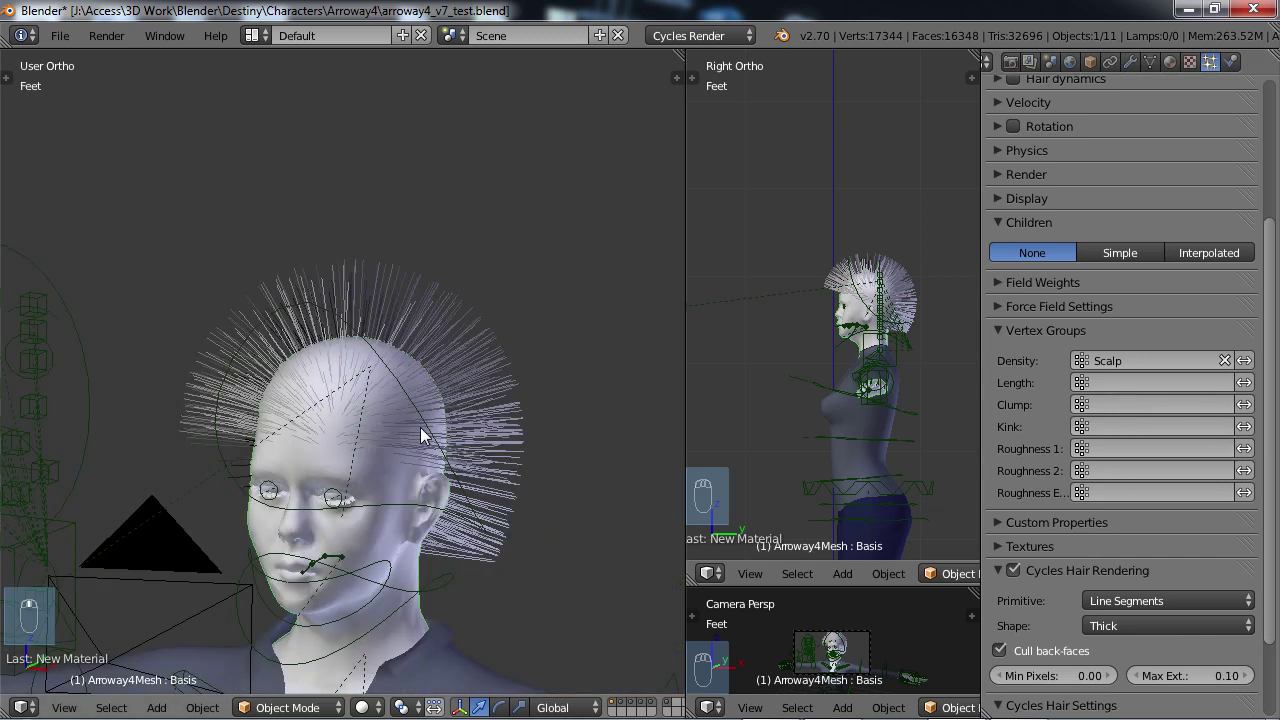
pyautogui.moveTo(314, 420); pyautogui.dragTo(383, 431, button='middle')
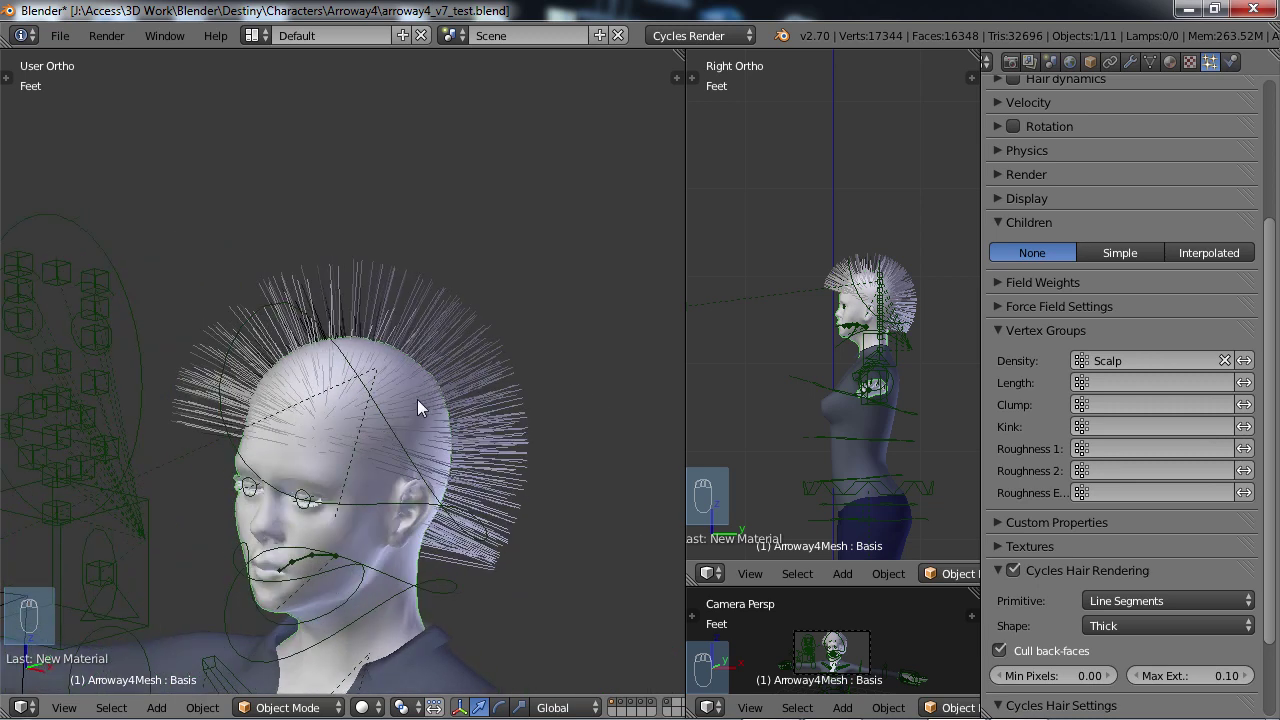
# Collapse Vertex Groups, switch child hairs to Simple, then undo the last change
pyautogui.click(998, 329)
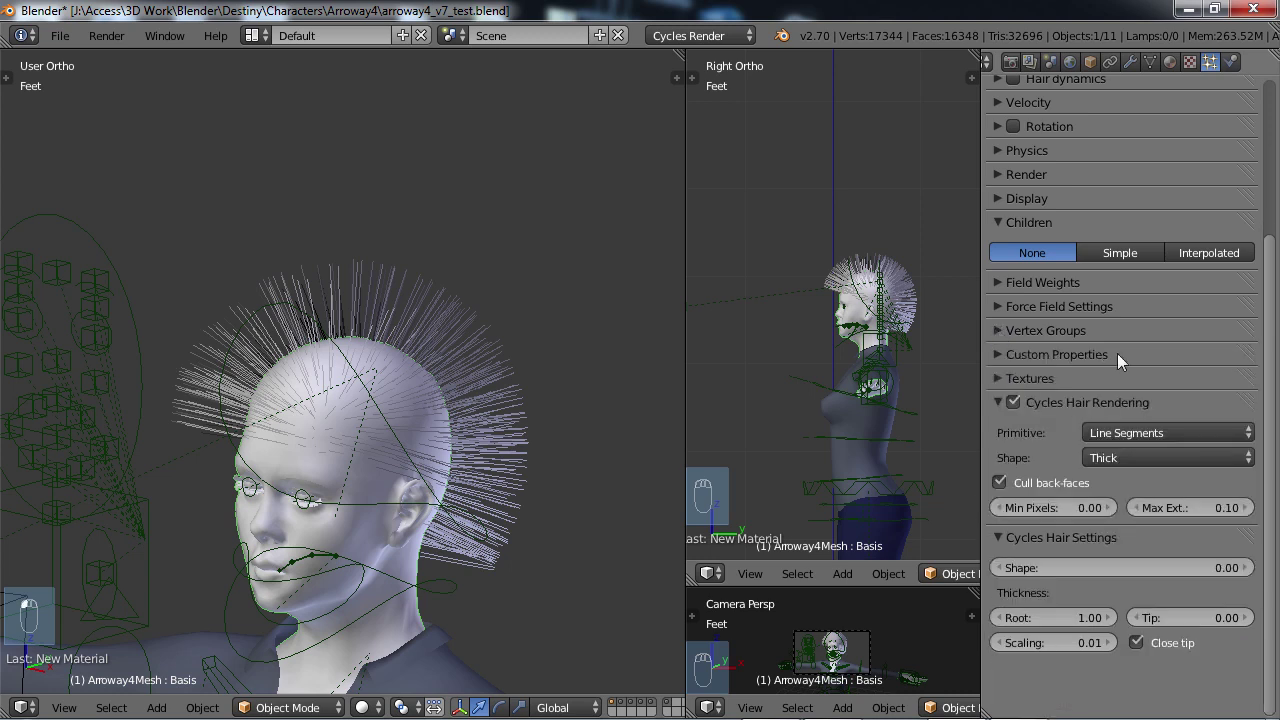
pyautogui.moveTo(1272, 320); pyautogui.dragTo(1278, 147)
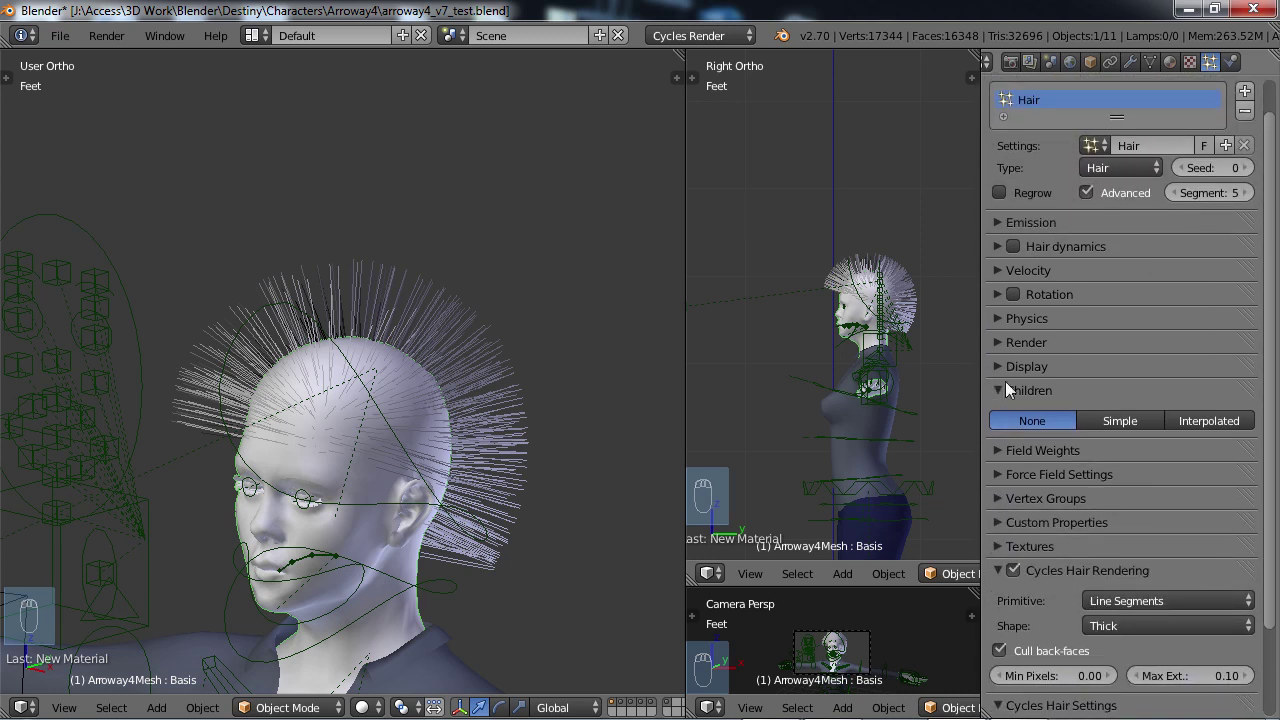
pyautogui.scroll(-2, 1070, 375)
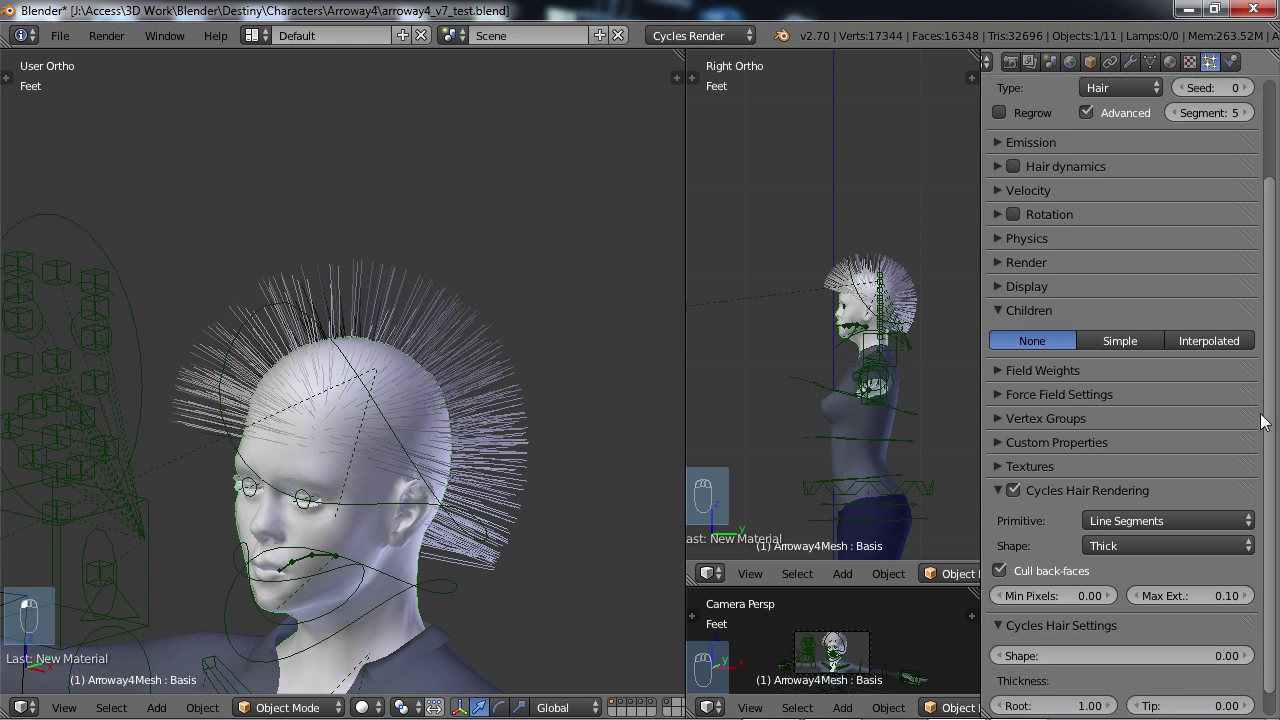
pyautogui.click(1119, 339)
pyautogui.hotkey('ctrl', 'z')
pyautogui.hotkey('ctrl', 'z')
pyautogui.hotkey('ctrl', 'z')
pyautogui.hotkey('ctrl', 'z')
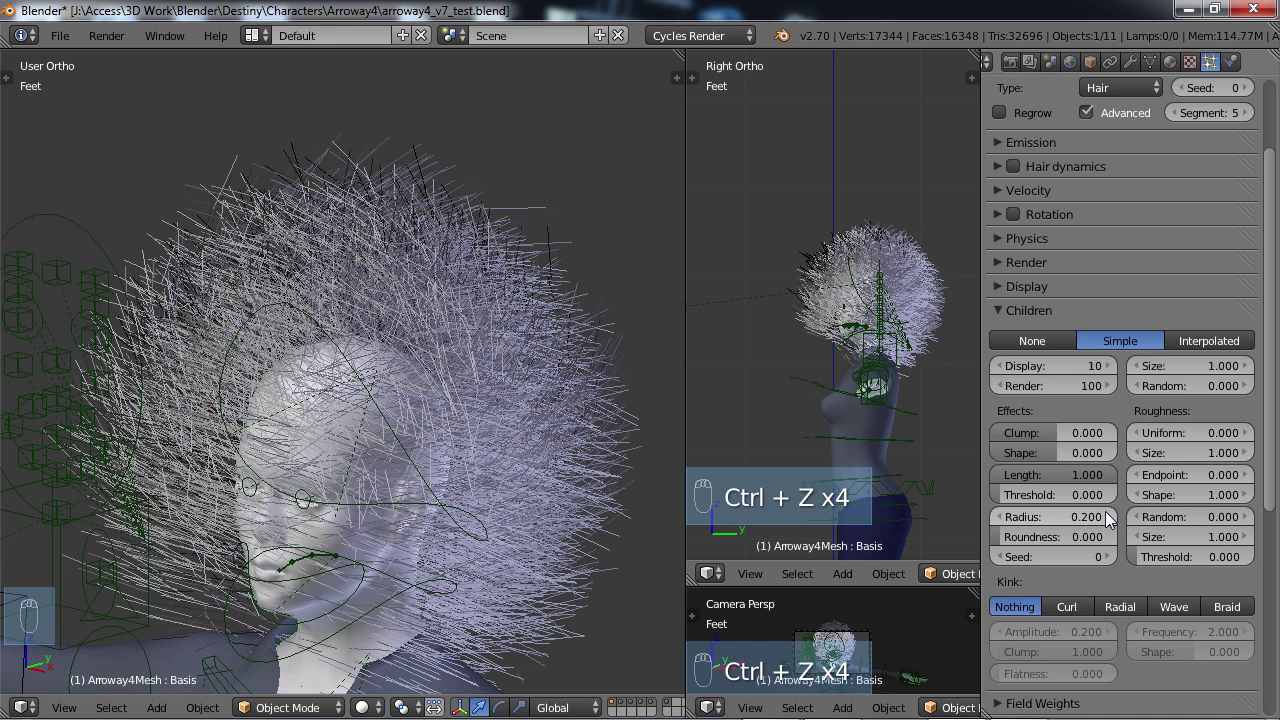
# Reduce the child hair Radius to 0.1, then 0.05, and inspect it from several angles
pyautogui.click(1050, 517)
pyautogui.write('.1')
pyautogui.press('Return')
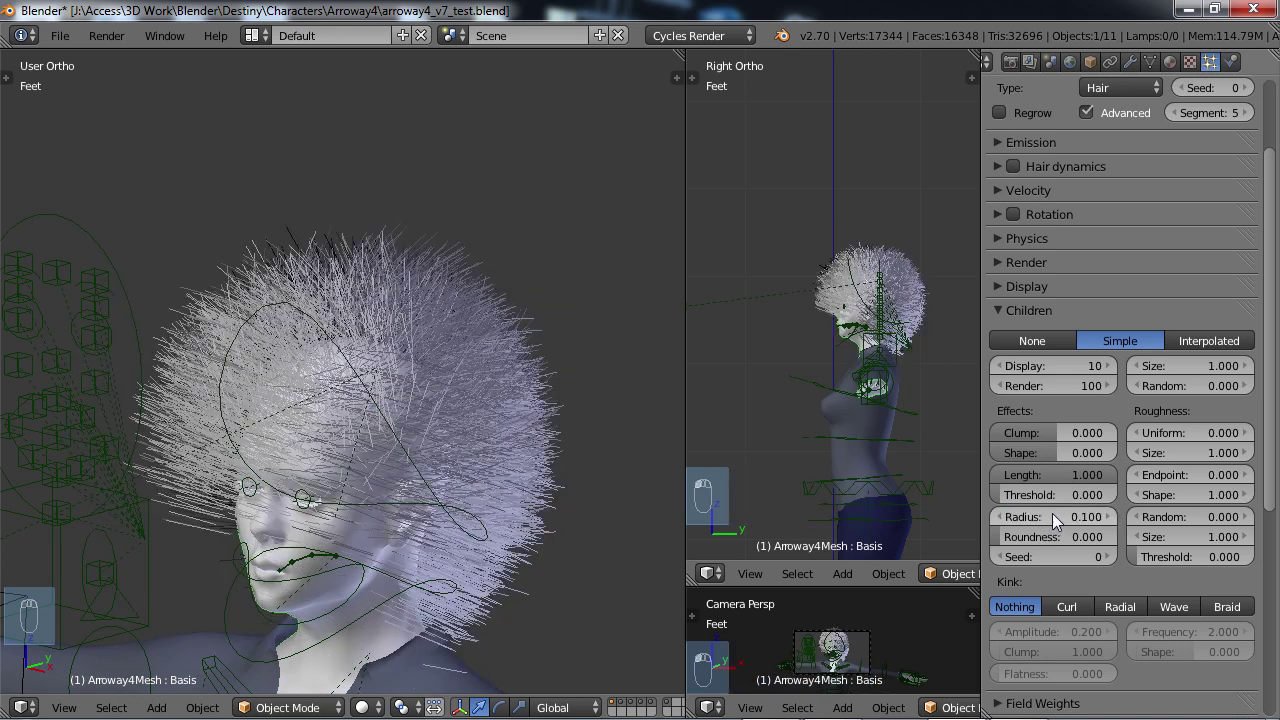
pyautogui.click(1069, 516)
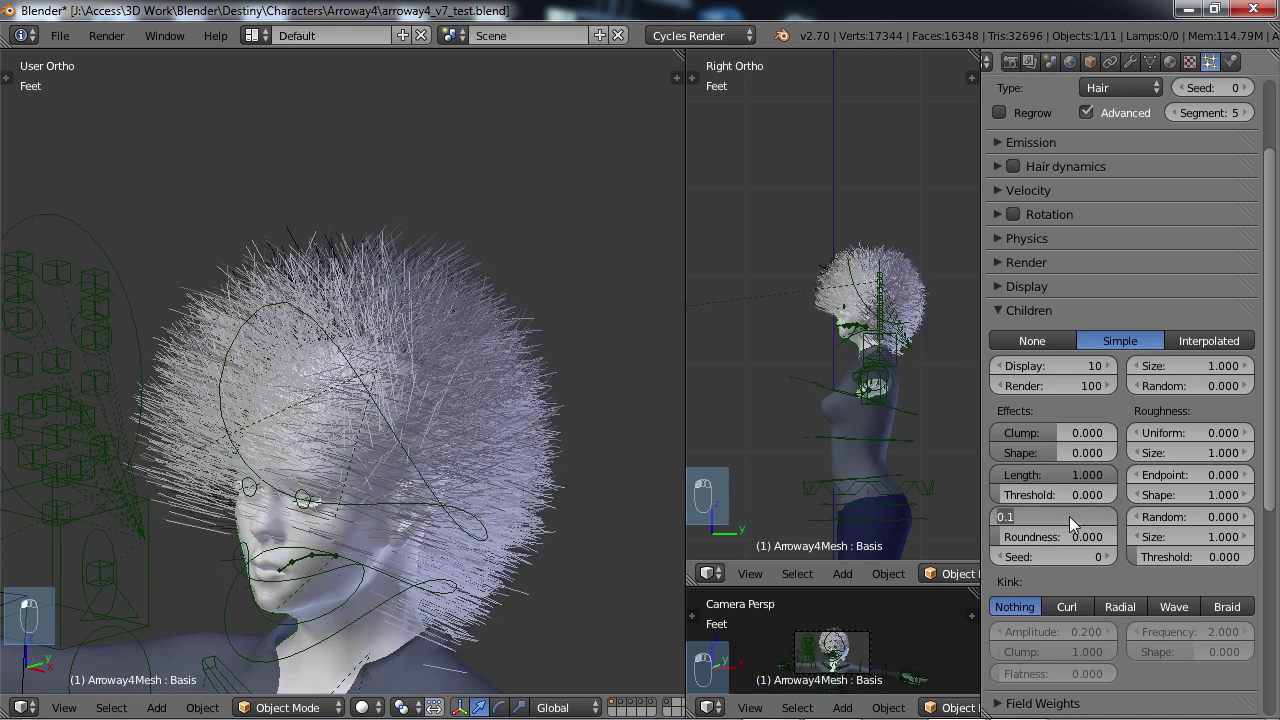
pyautogui.write('.05')
pyautogui.press('Return')
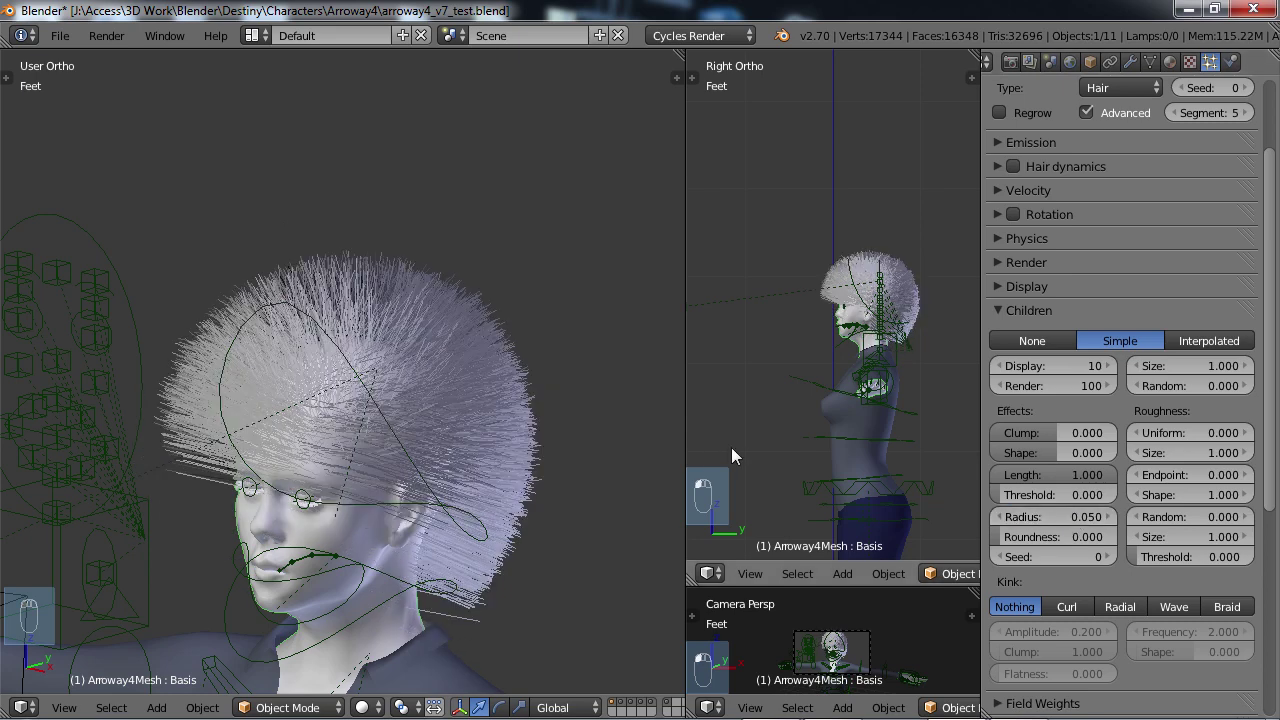
pyautogui.moveTo(397, 425)
pyautogui.mouseDown(button='middle')
pyautogui.moveTo(448, 430)
pyautogui.moveTo(511, 399)
pyautogui.moveTo(403, 372)
pyautogui.moveTo(400, 408)
pyautogui.mouseUp(button='middle')
pyautogui.scroll(10, 420, 413)
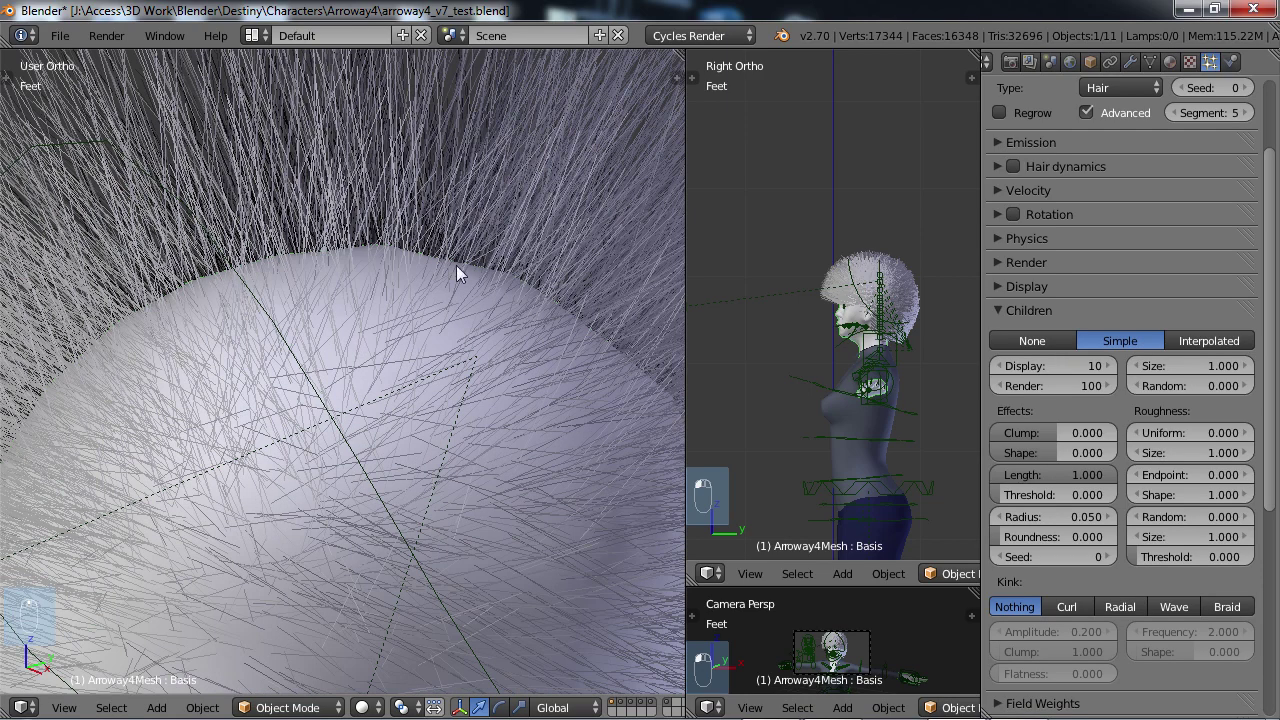
pyautogui.scroll(-8, 450, 280)
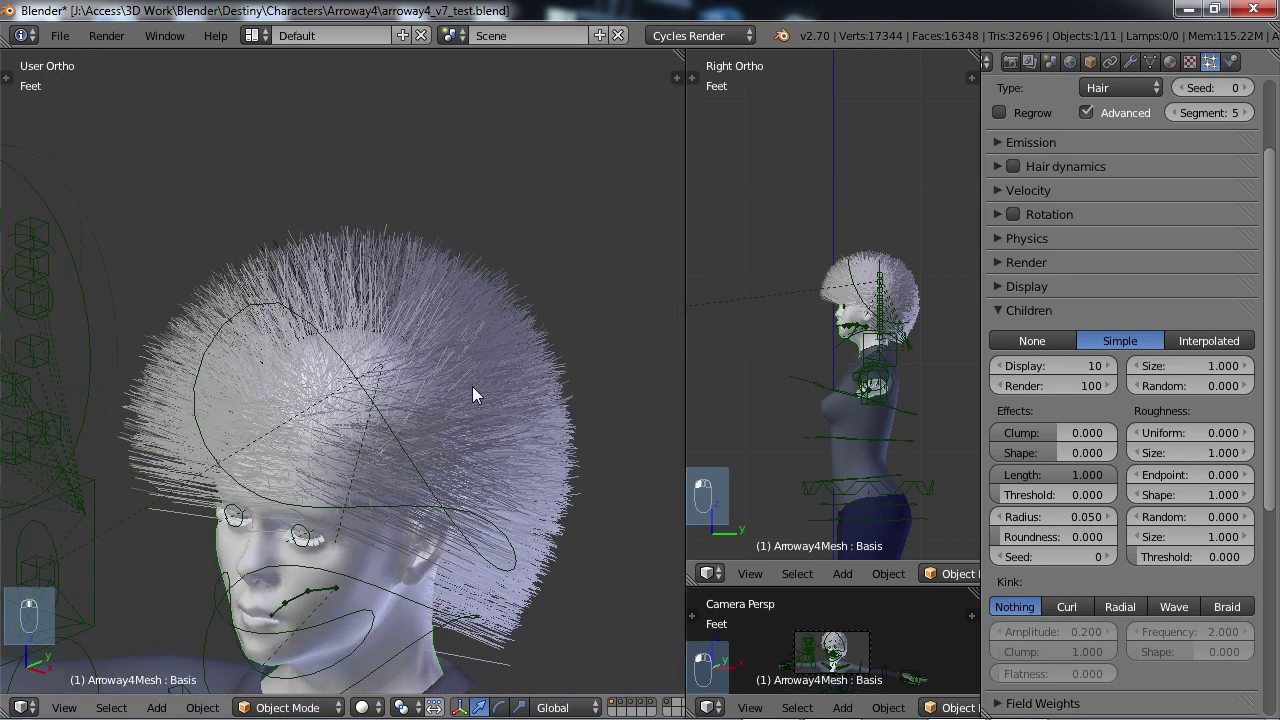
pyautogui.moveTo(472, 387); pyautogui.dragTo(378, 358, button='middle')
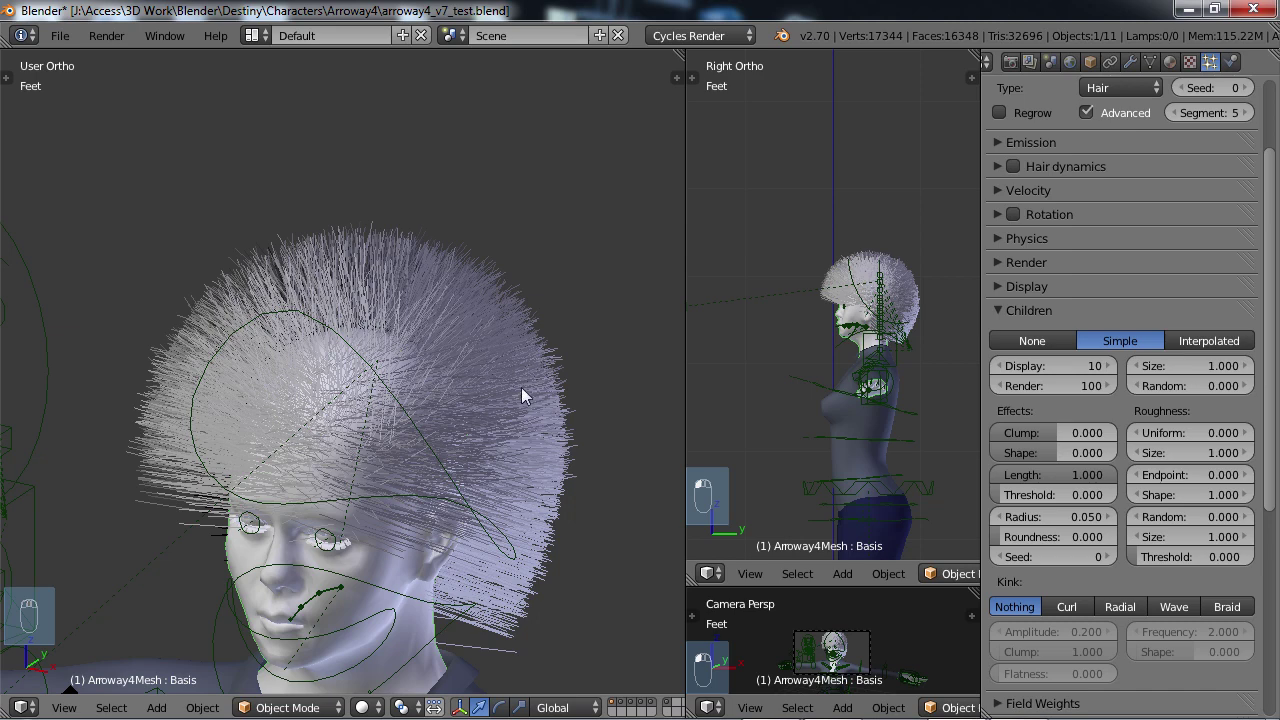
pyautogui.moveTo(485, 437); pyautogui.dragTo(484, 402, button='middle')
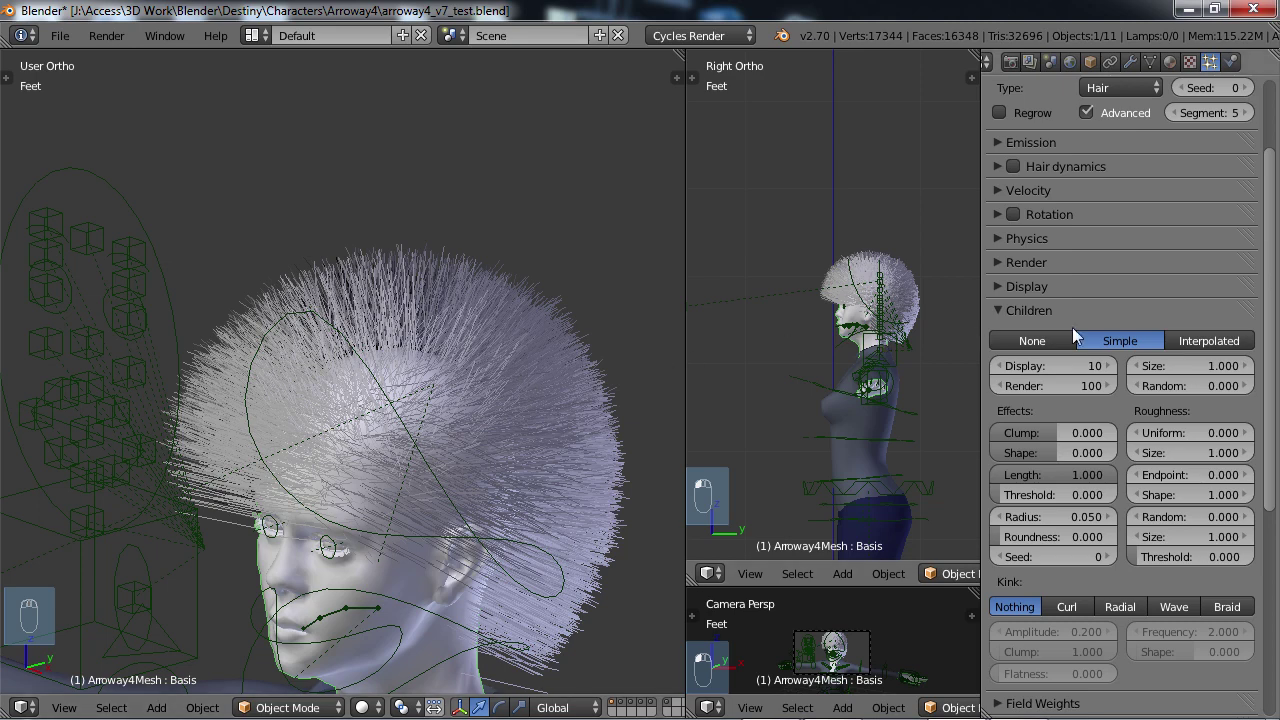
pyautogui.click(1202, 340)
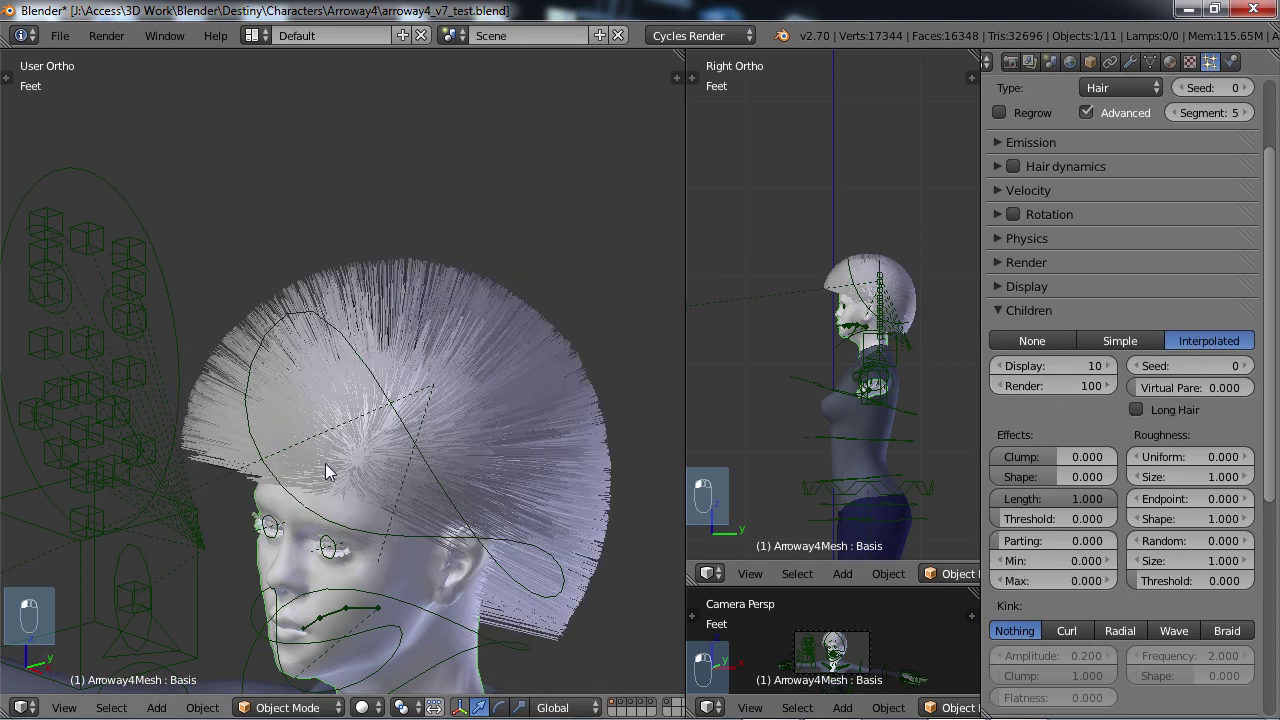
pyautogui.moveTo(369, 478); pyautogui.dragTo(446, 443, button='middle')
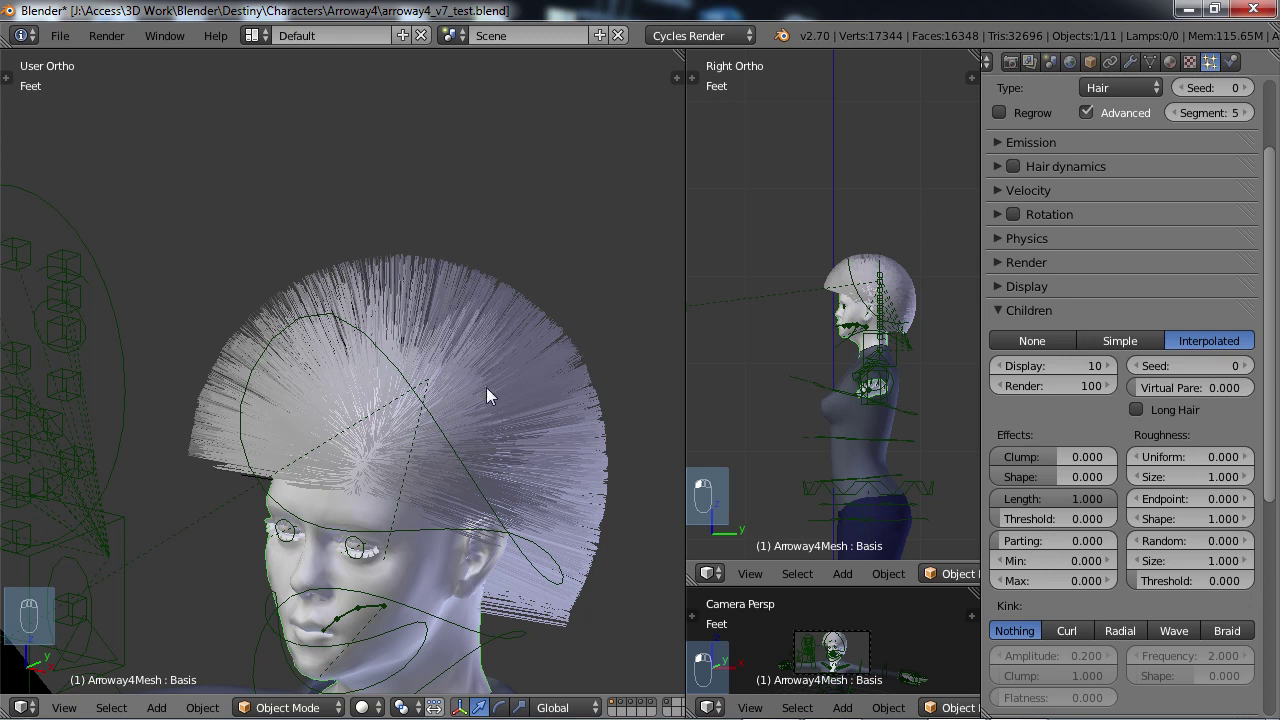
pyautogui.scroll(2, 453, 410)
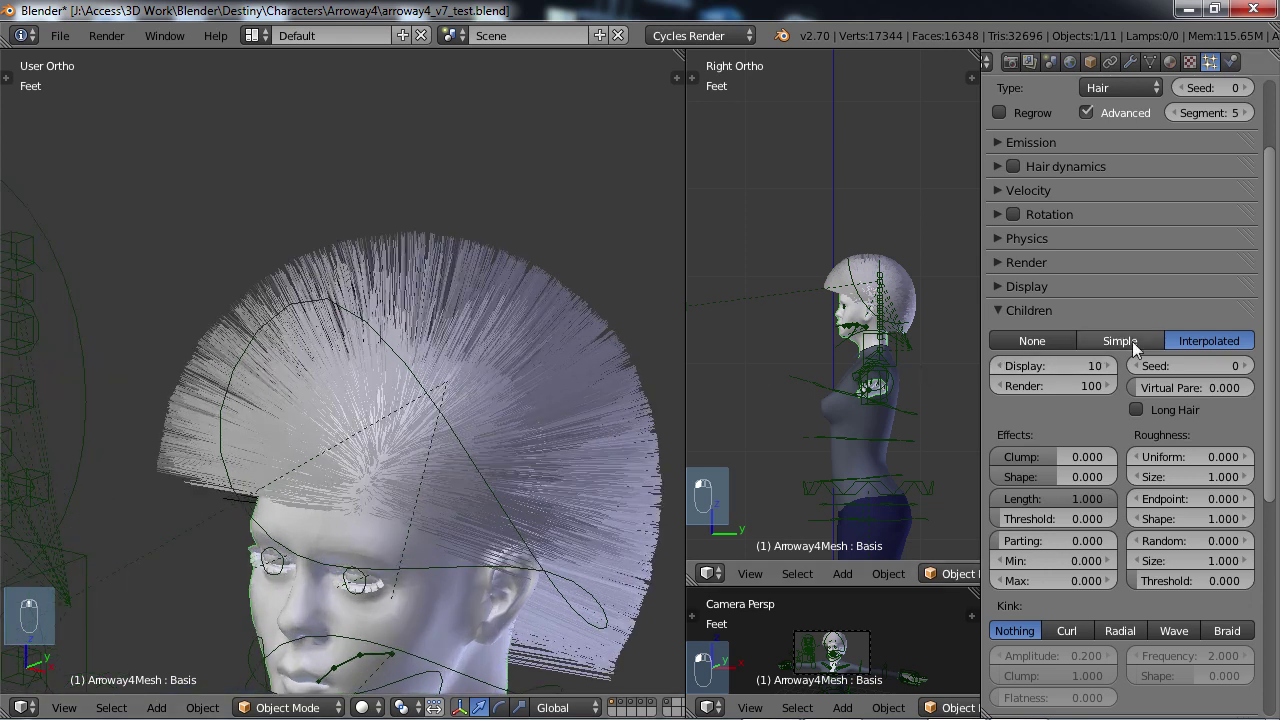
pyautogui.moveTo(382, 397); pyautogui.dragTo(391, 340, button='middle')
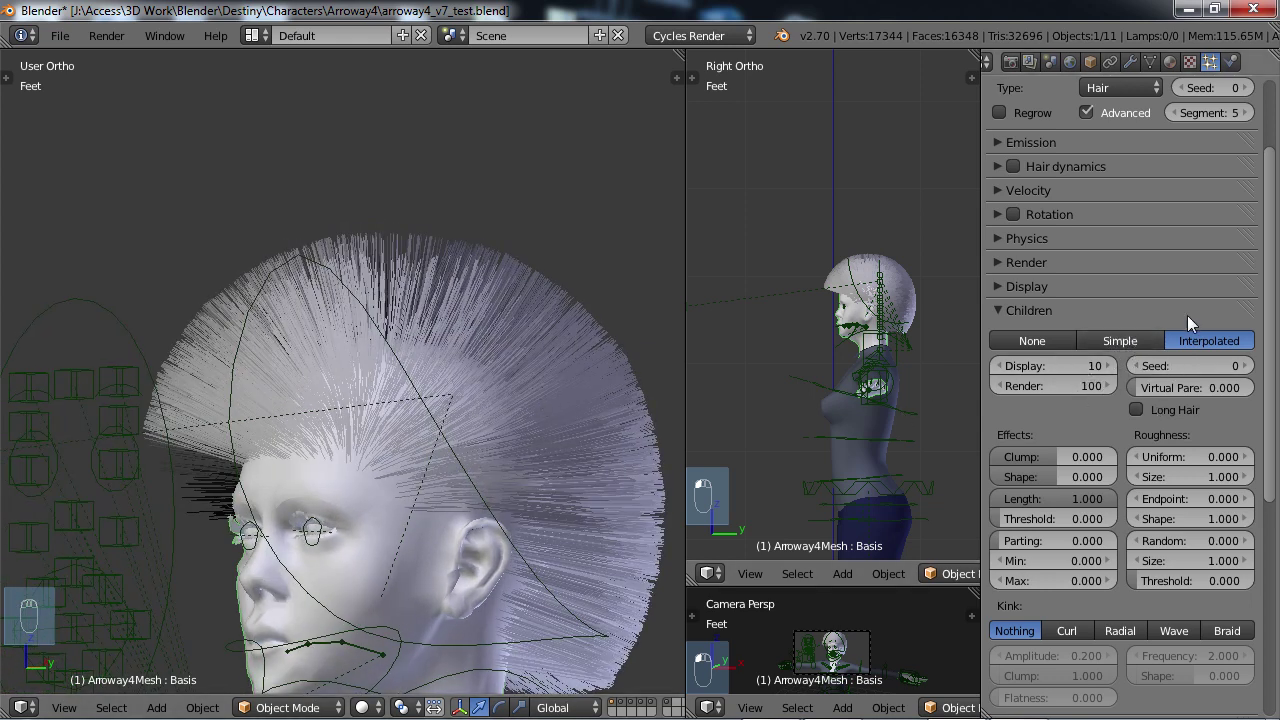
pyautogui.moveTo(439, 406); pyautogui.dragTo(640, 393, button='middle')
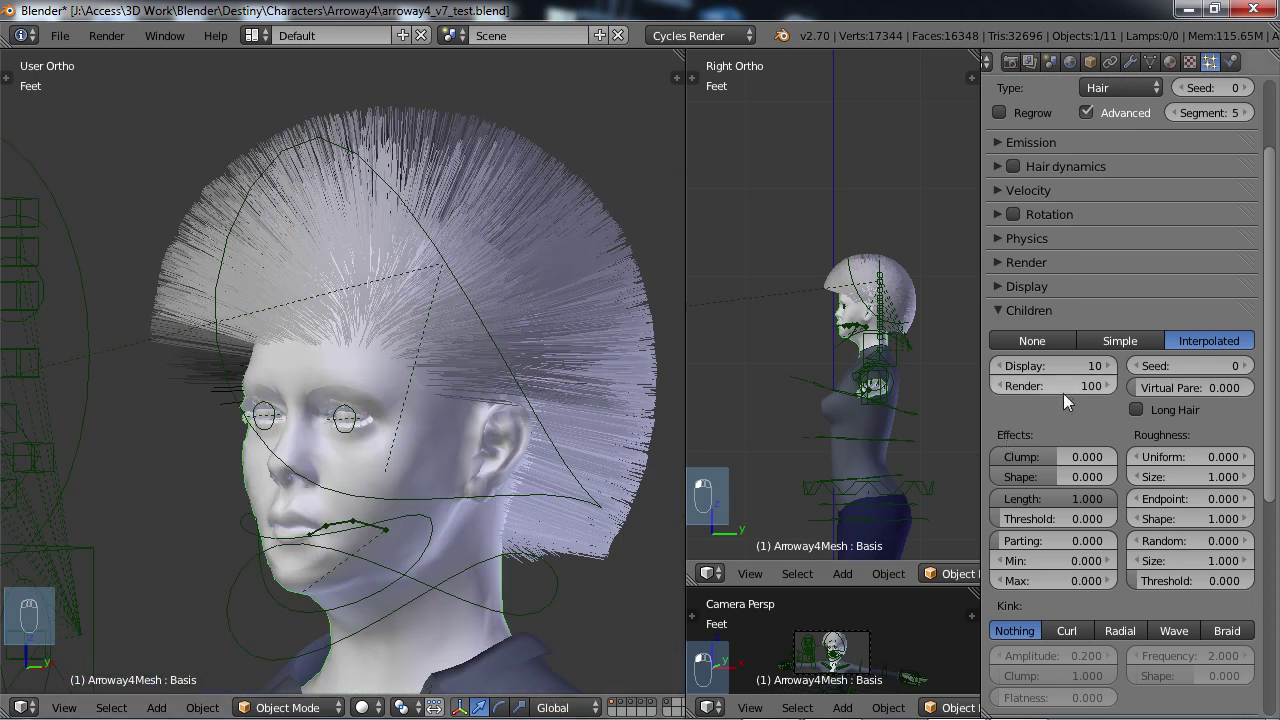
# Tick Long Hair for the interpolated children and view the fuller hair in profile
pyautogui.click(1136, 409)
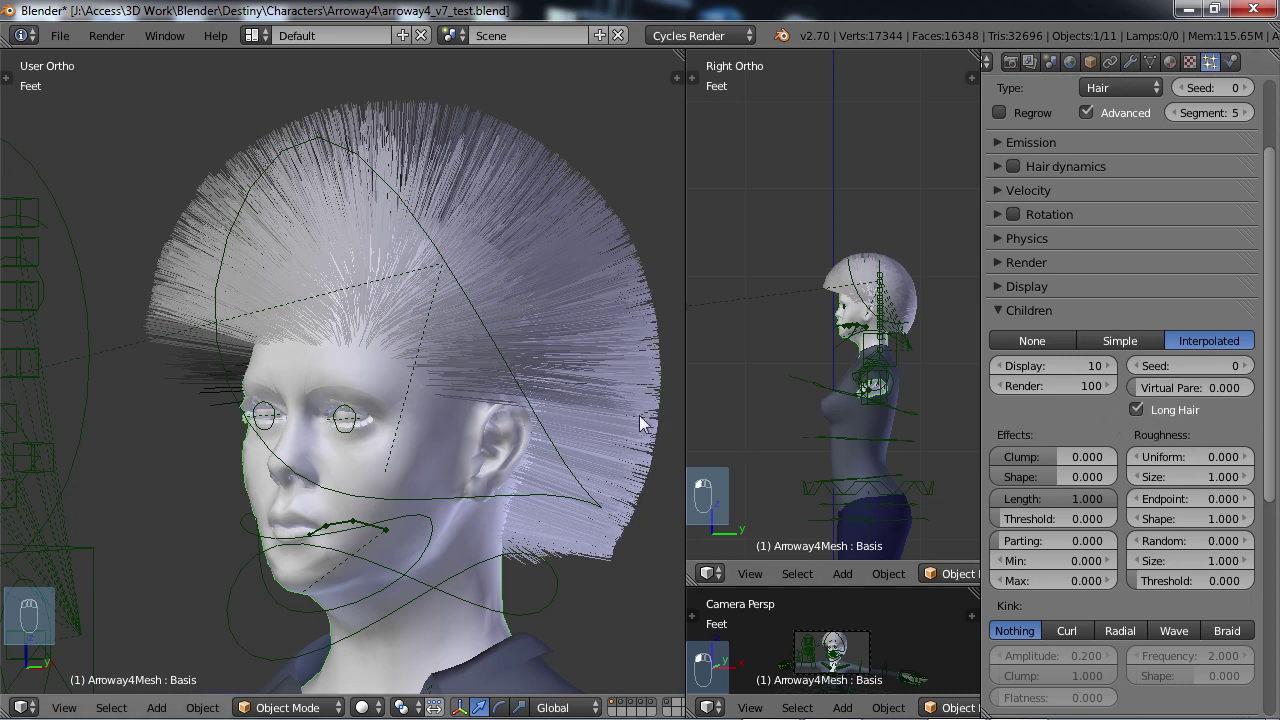
pyautogui.moveTo(600, 362); pyautogui.dragTo(571, 371, button='middle')
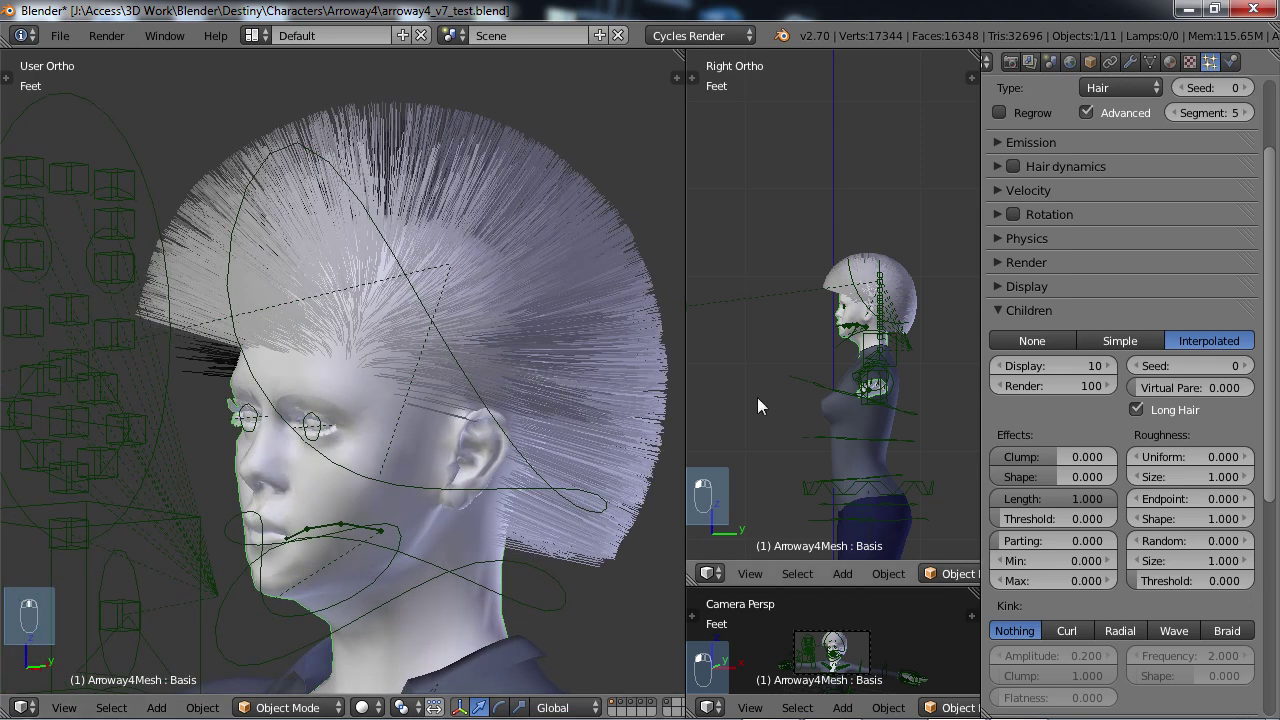
pyautogui.moveTo(519, 324); pyautogui.dragTo(476, 347, button='middle')
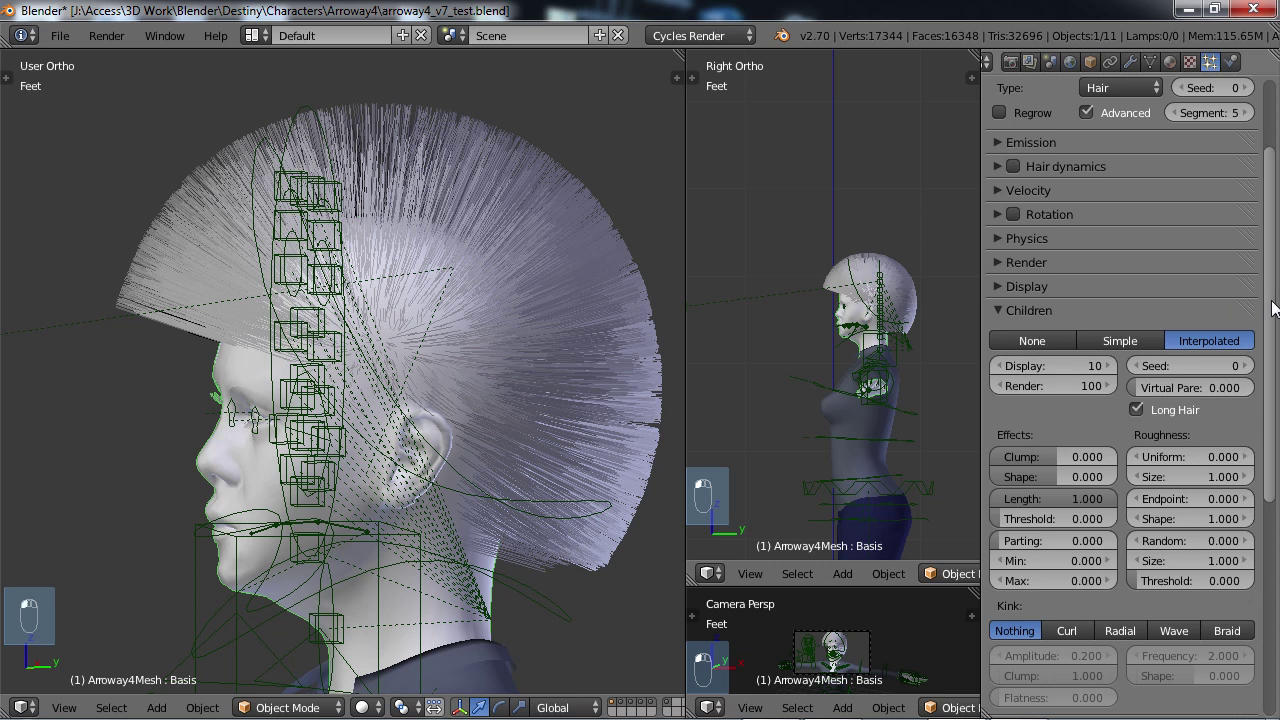
pyautogui.scroll(-3, 1273, 308)
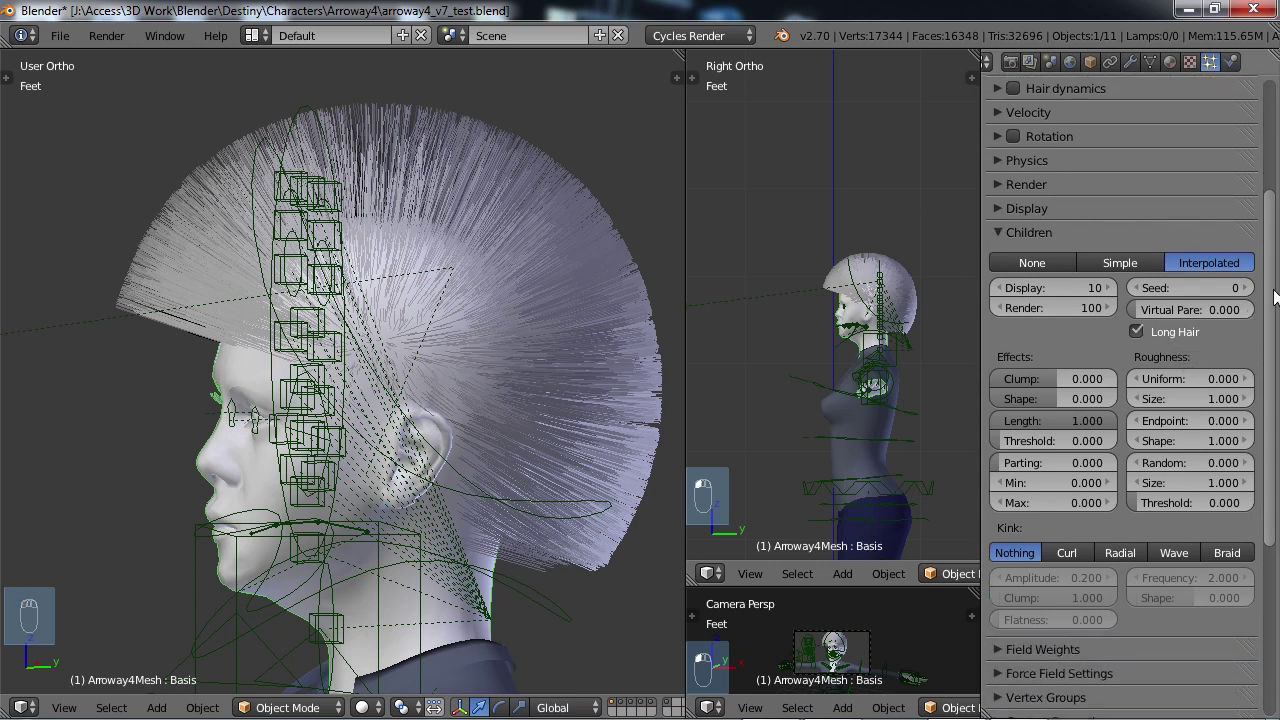
pyautogui.scroll(-1, 1275, 300)
pyautogui.scroll(-3, 1275, 309)
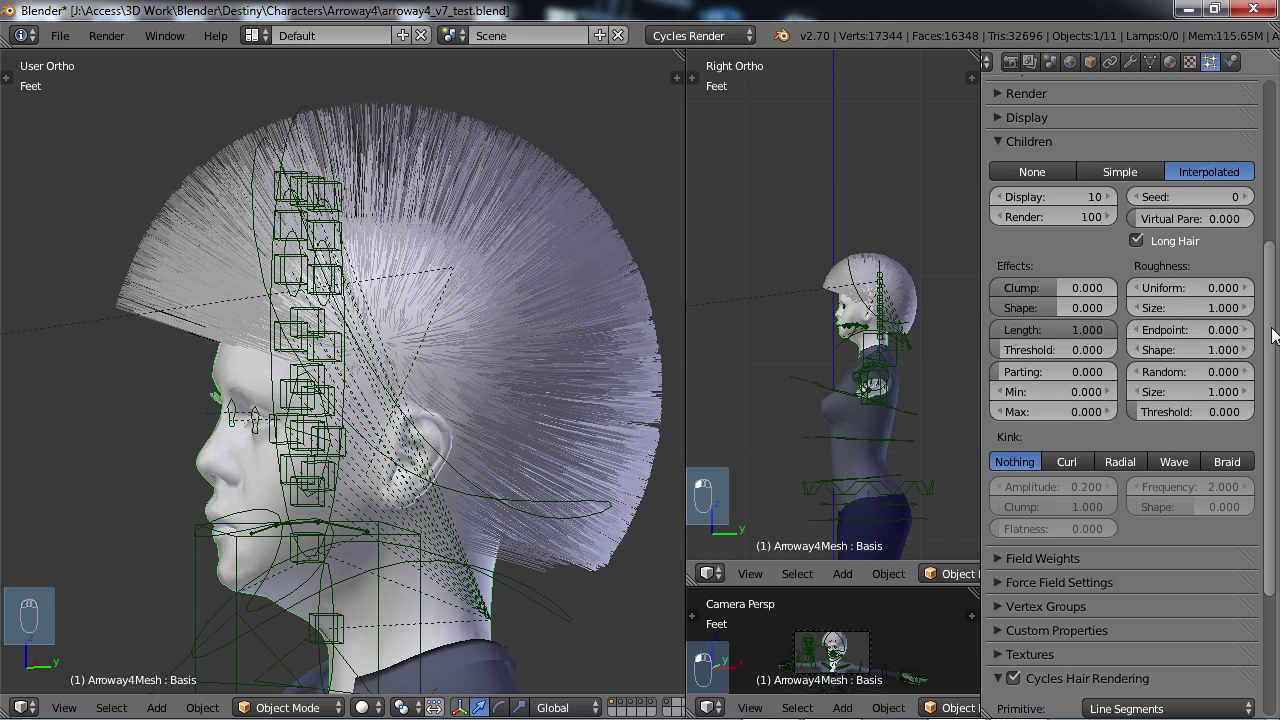
# Expand Emission to check hair length, then drag the children Length from 1.000 to 0.580
pyautogui.moveTo(1273, 335); pyautogui.dragTo(1278, 155)
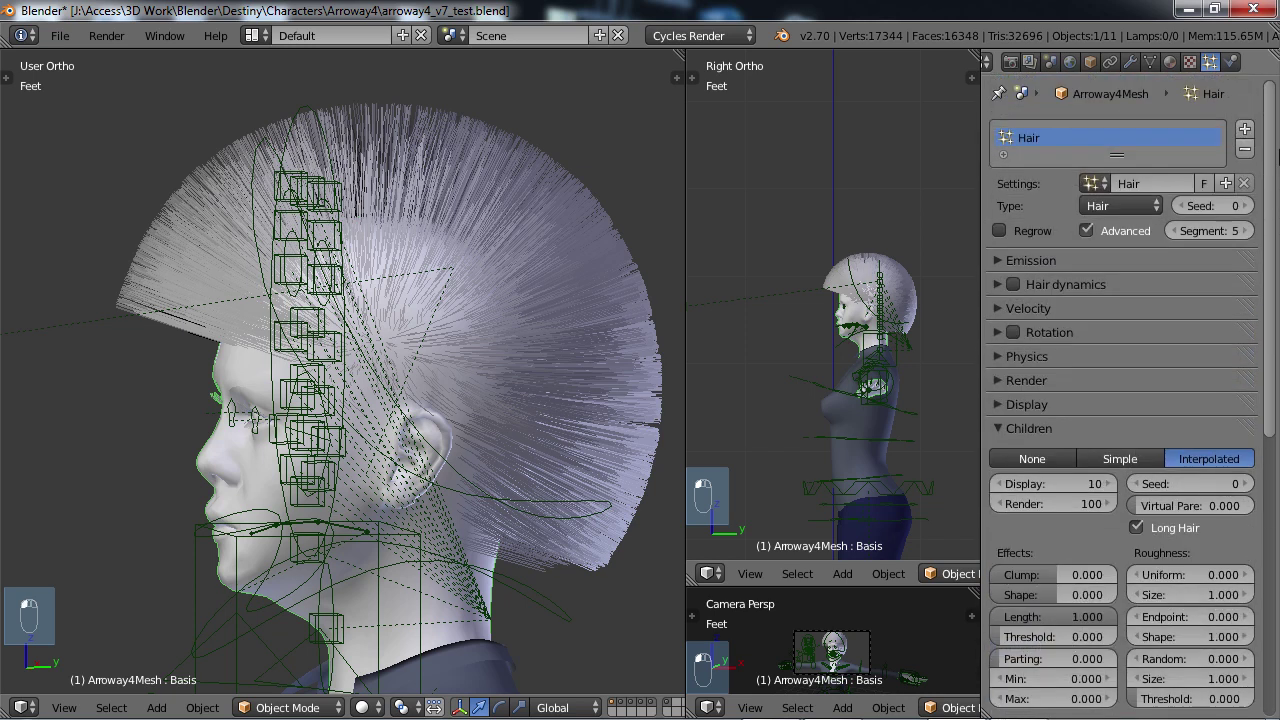
pyautogui.click(995, 261)
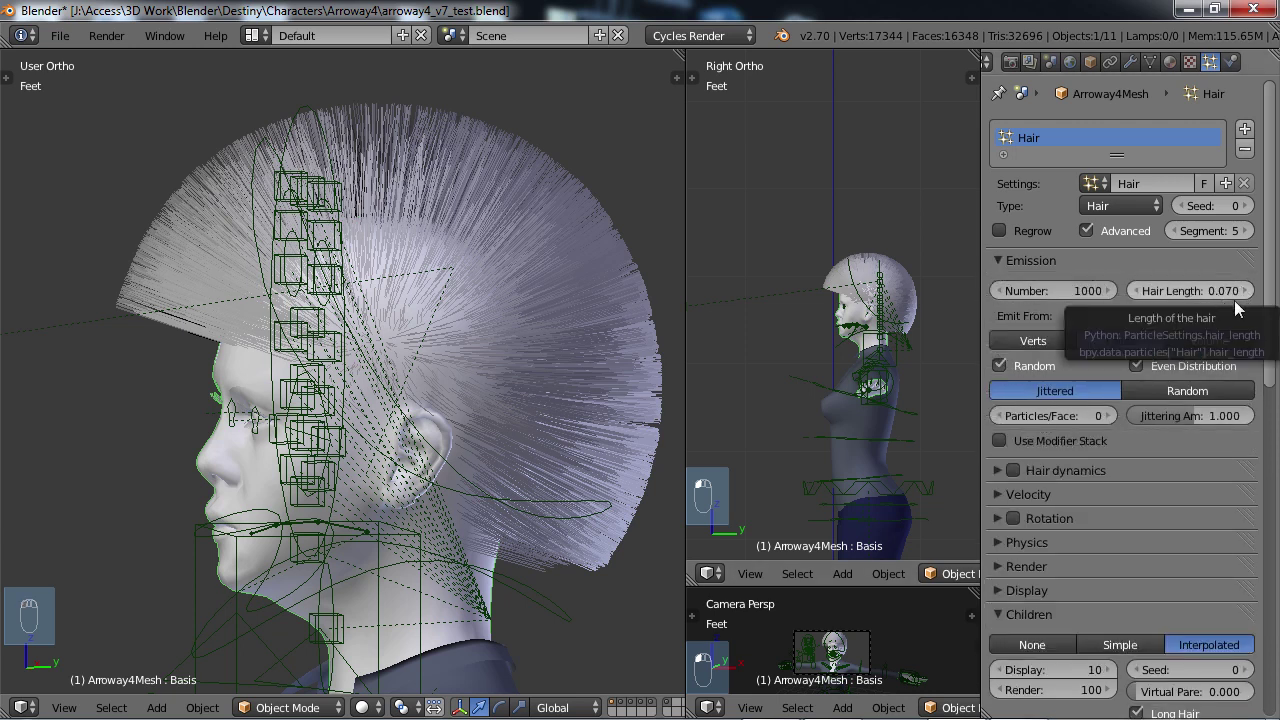
pyautogui.moveTo(1270, 300); pyautogui.dragTo(1263, 460)
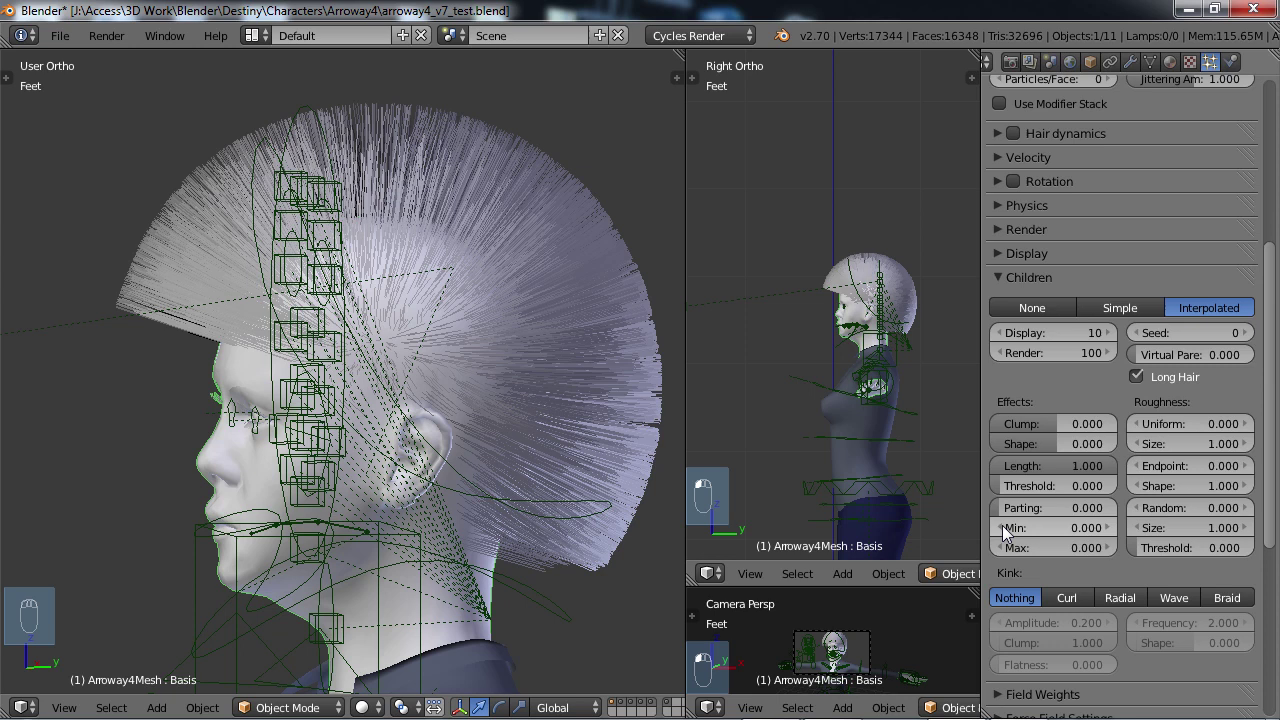
pyautogui.moveTo(1079, 466); pyautogui.dragTo(1050, 465)
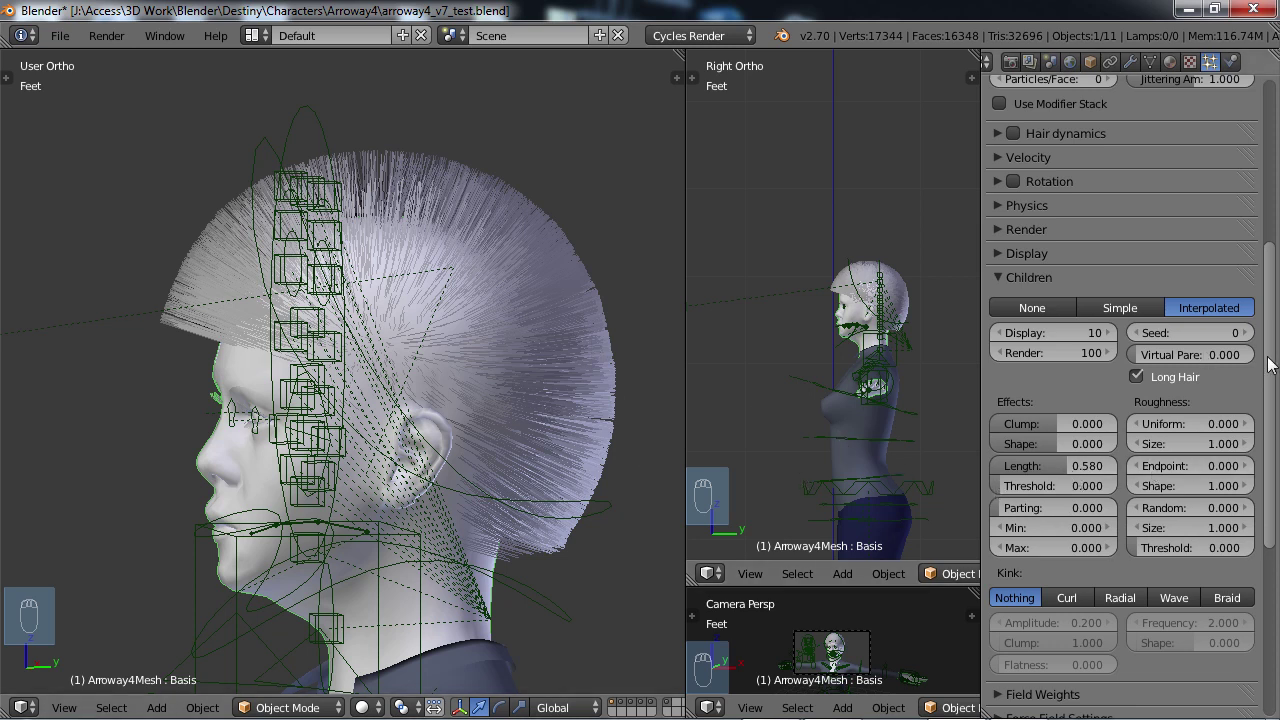
pyautogui.moveTo(1269, 356); pyautogui.dragTo(1268, 192)
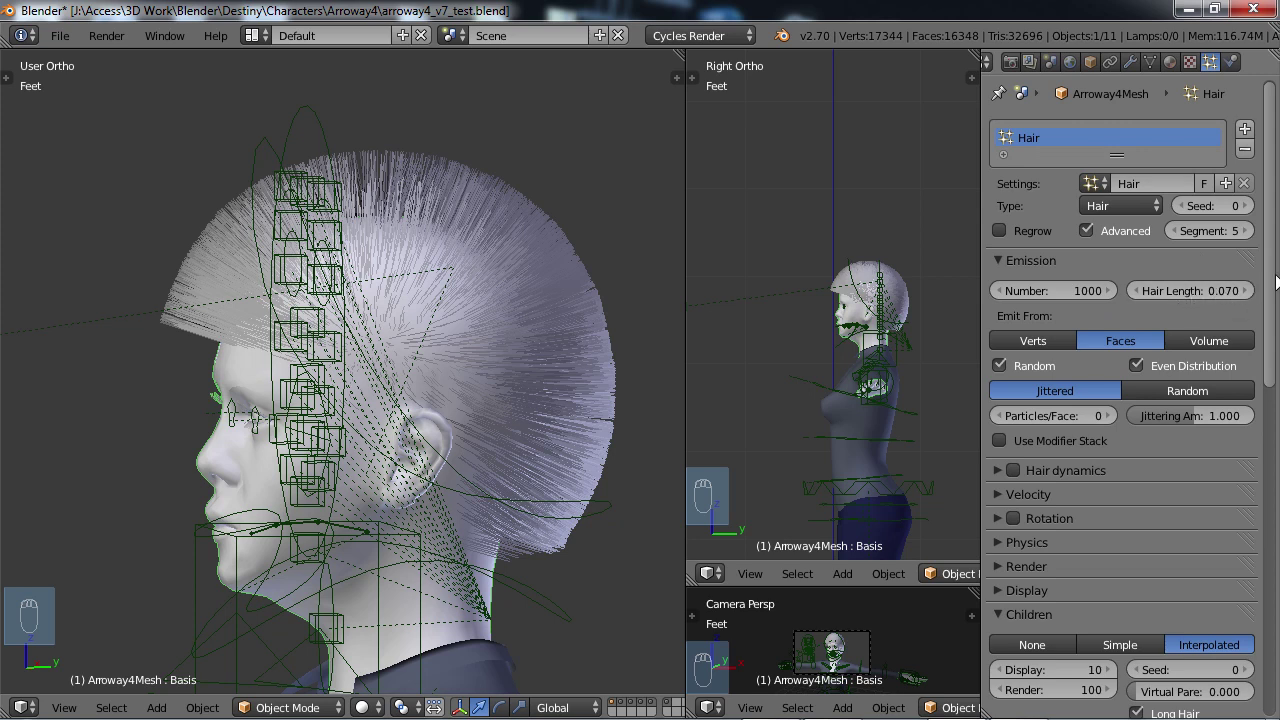
pyautogui.moveTo(1273, 283); pyautogui.dragTo(1277, 490)
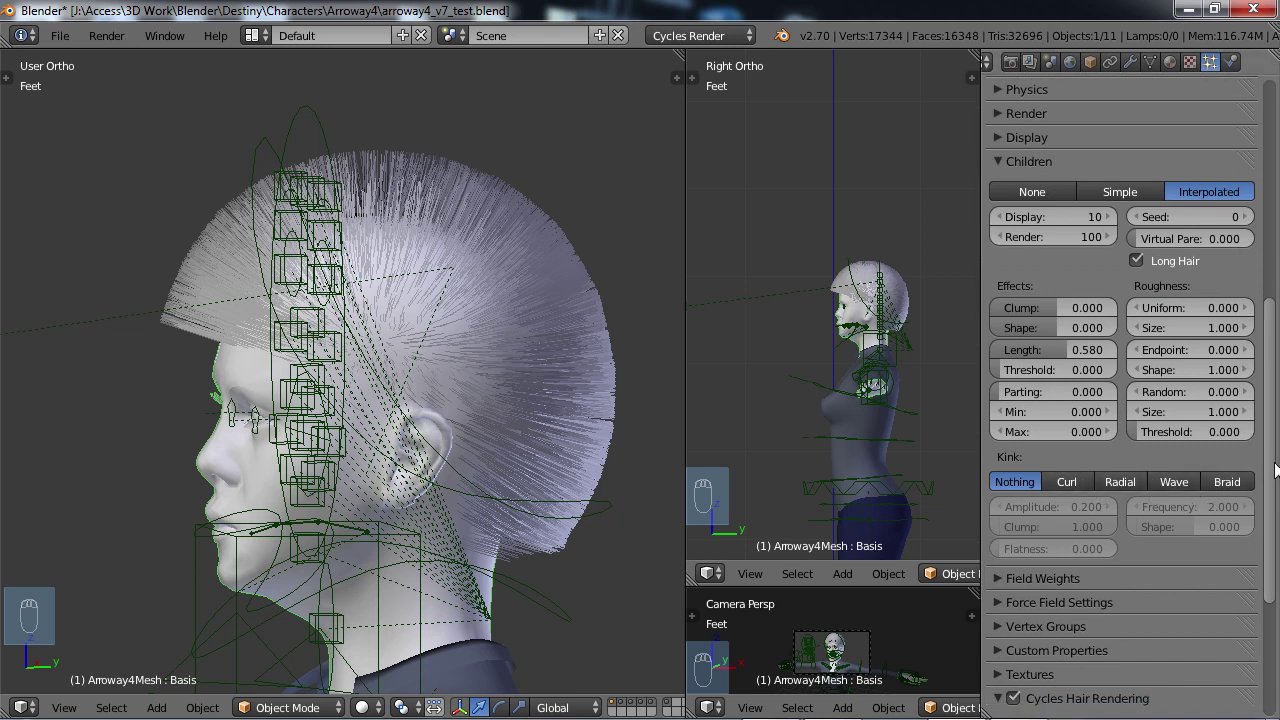
pyautogui.scroll(-1, 1275, 473)
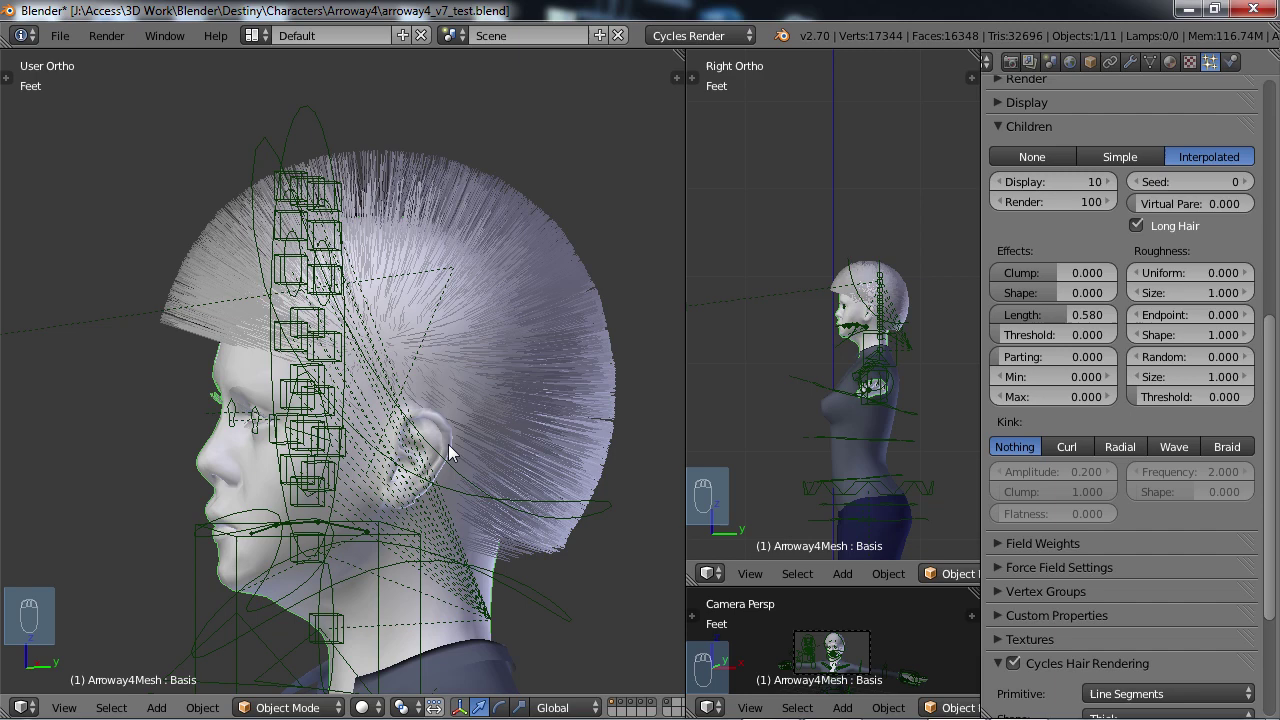
pyautogui.moveTo(472, 422); pyautogui.dragTo(565, 426, button='middle')
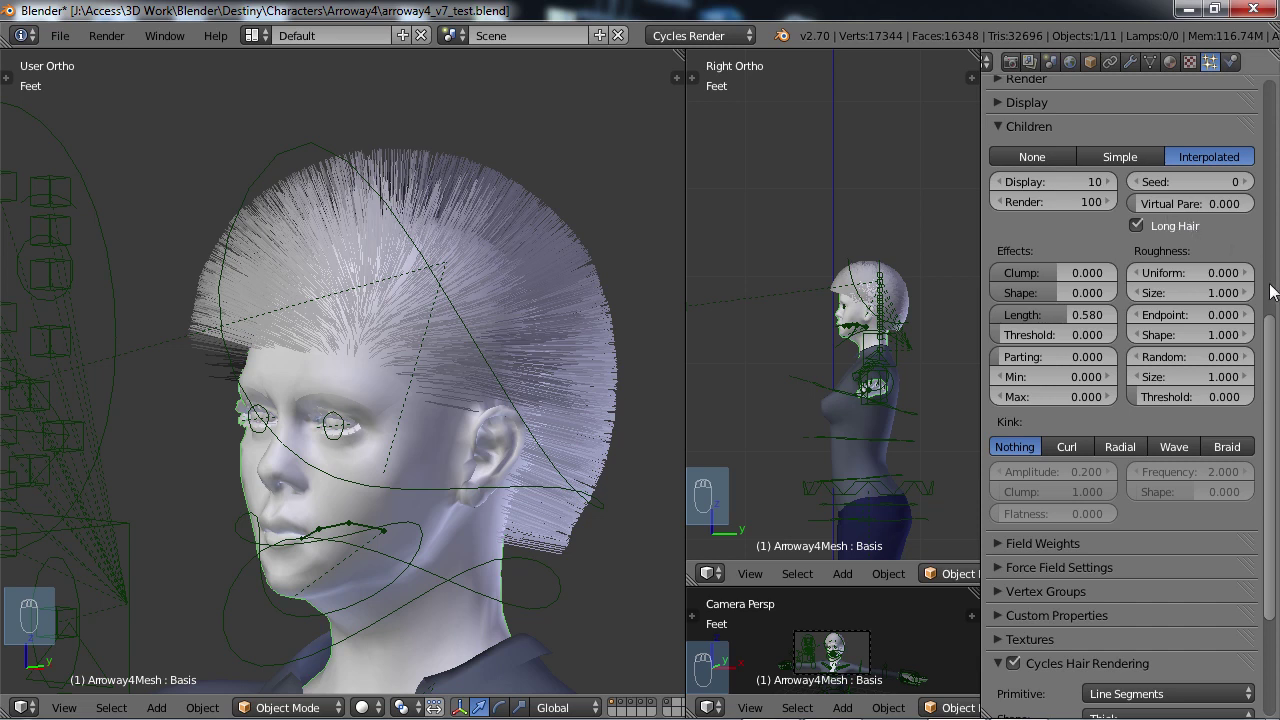
pyautogui.moveTo(1276, 326); pyautogui.dragTo(1275, 272)
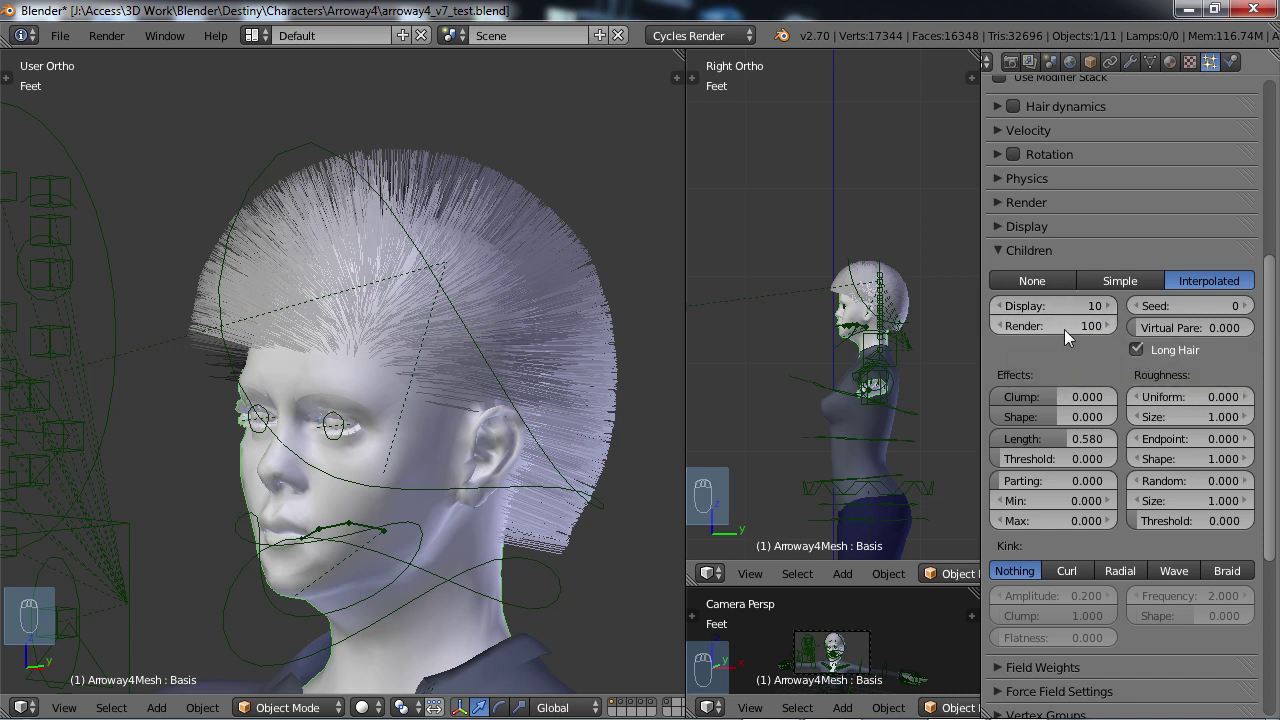
pyautogui.moveTo(1270, 385); pyautogui.dragTo(1272, 308)
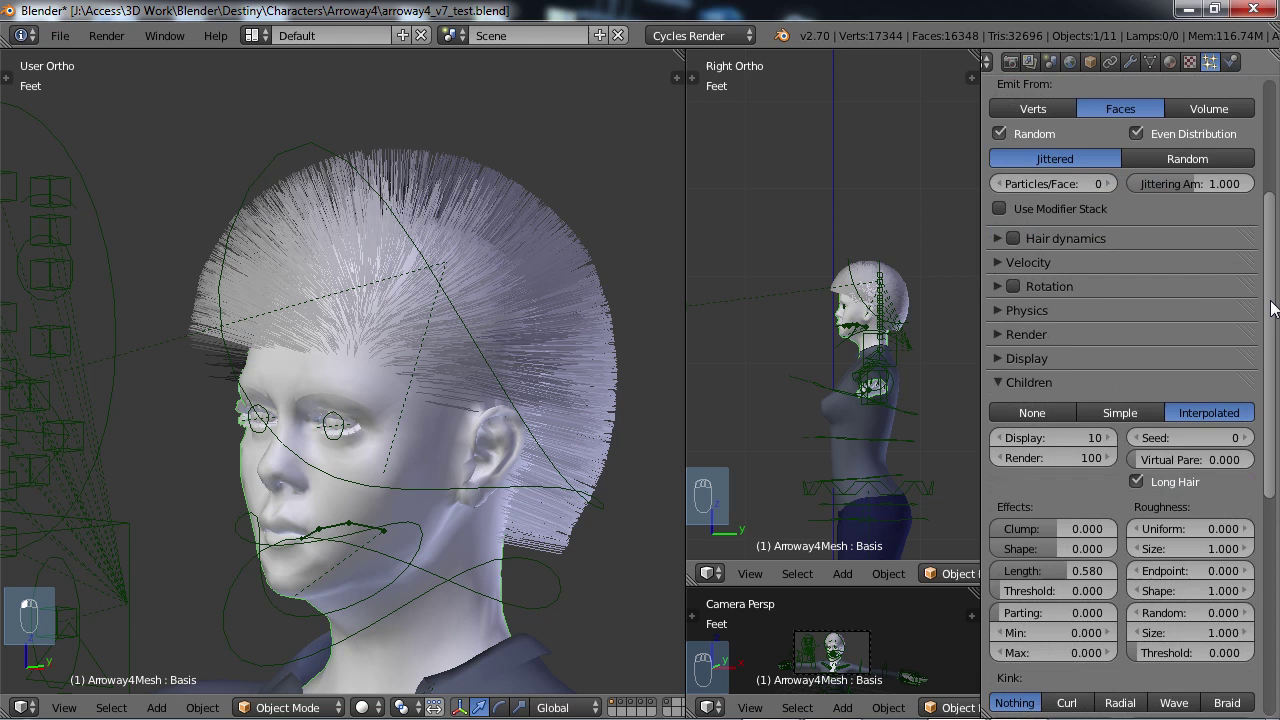
pyautogui.scroll(4, 1272, 308)
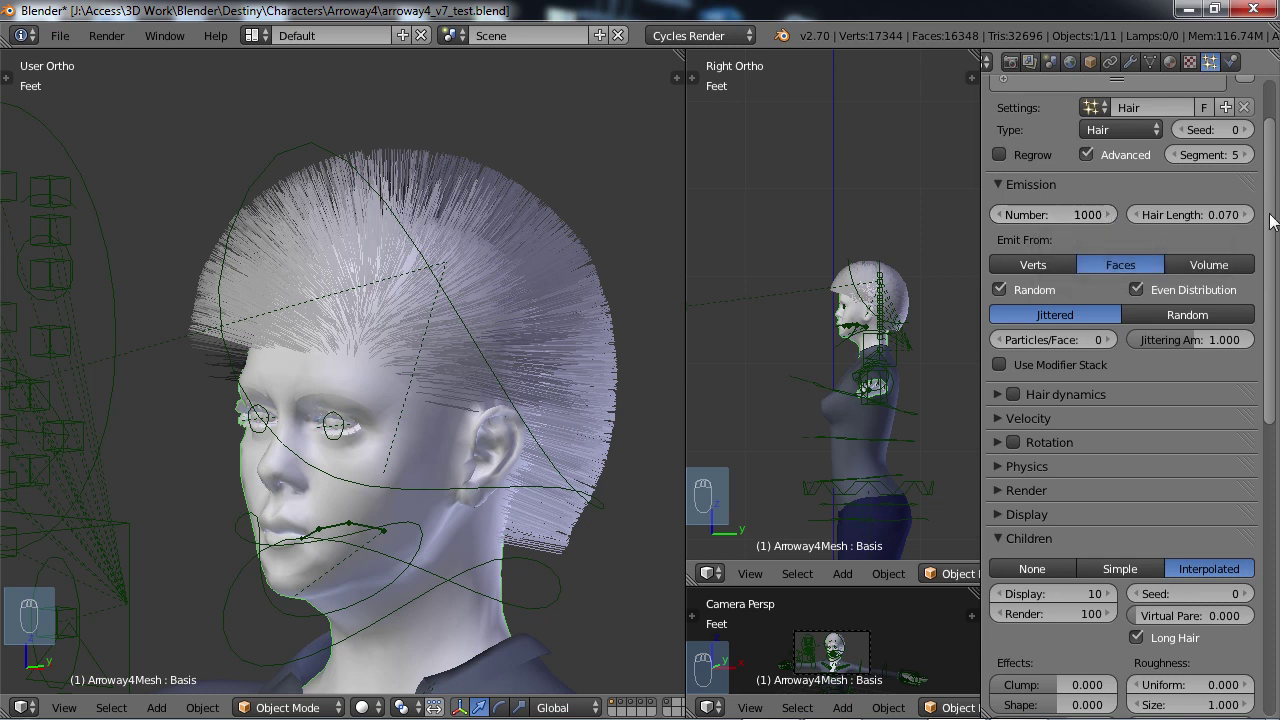
pyautogui.scroll(-7, 1272, 222)
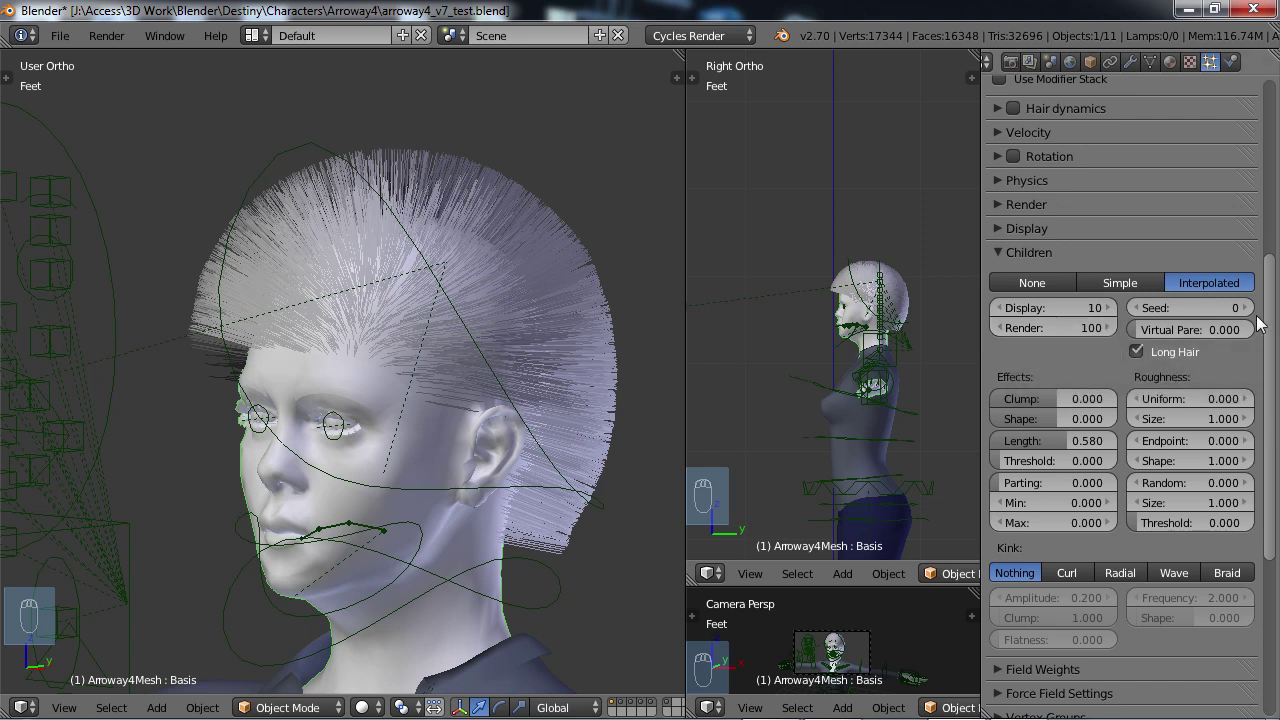
pyautogui.moveTo(1266, 327); pyautogui.dragTo(1278, 160)
pyautogui.moveTo(1278, 250)
pyautogui.mouseDown()
pyautogui.moveTo(1278, 310)
pyautogui.moveTo(1278, 268)
pyautogui.mouseUp()
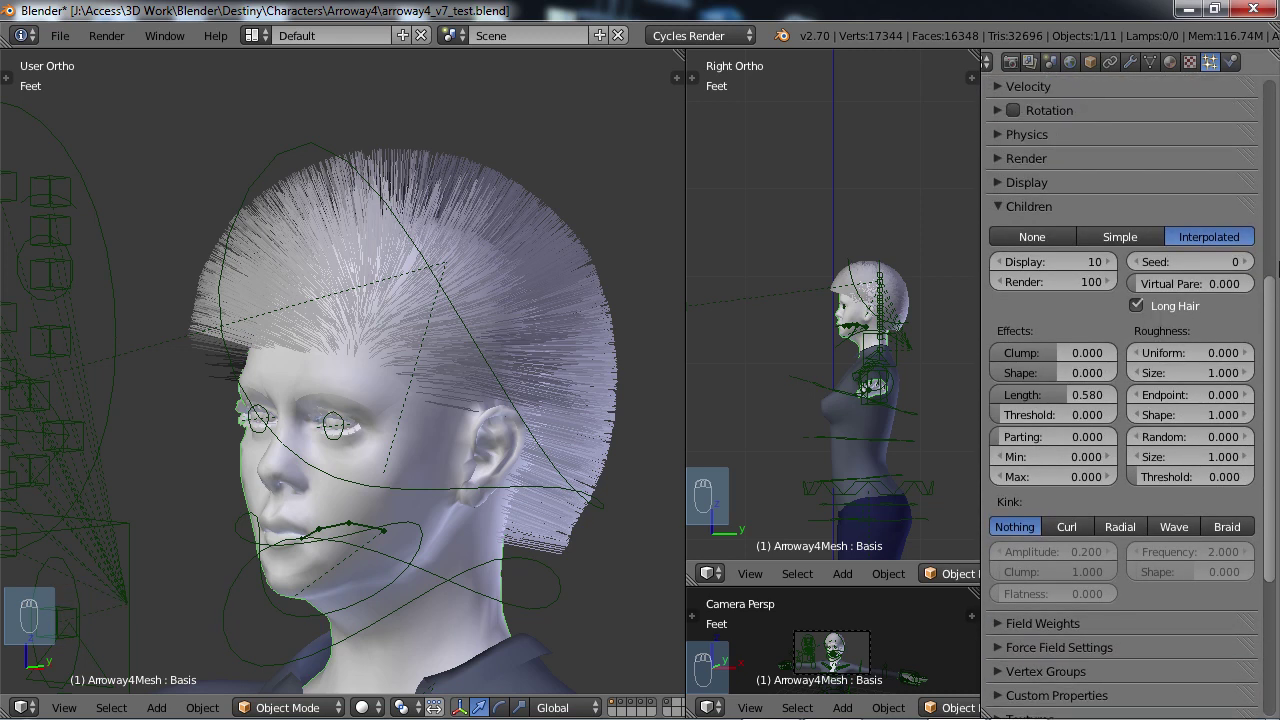
# Enter 25 in both the Render and Display children-per-parent fields
pyautogui.click(1085, 281)
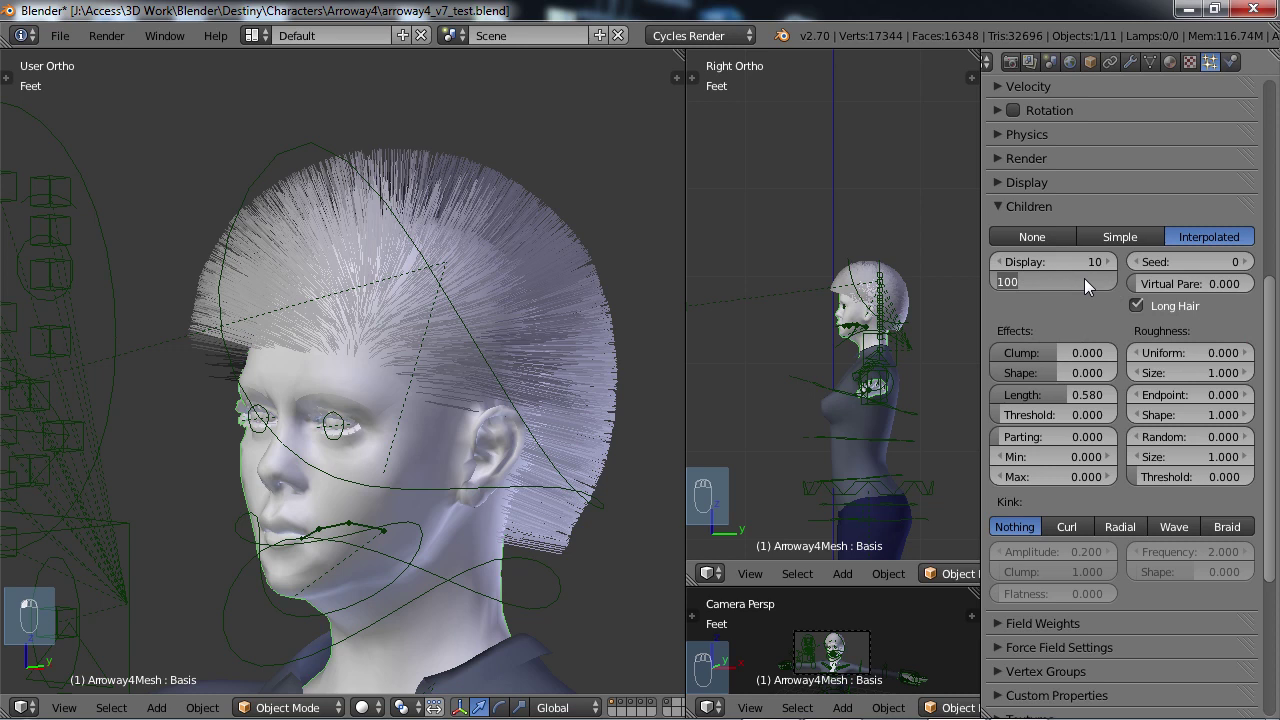
pyautogui.write('25')
pyautogui.press('Return')
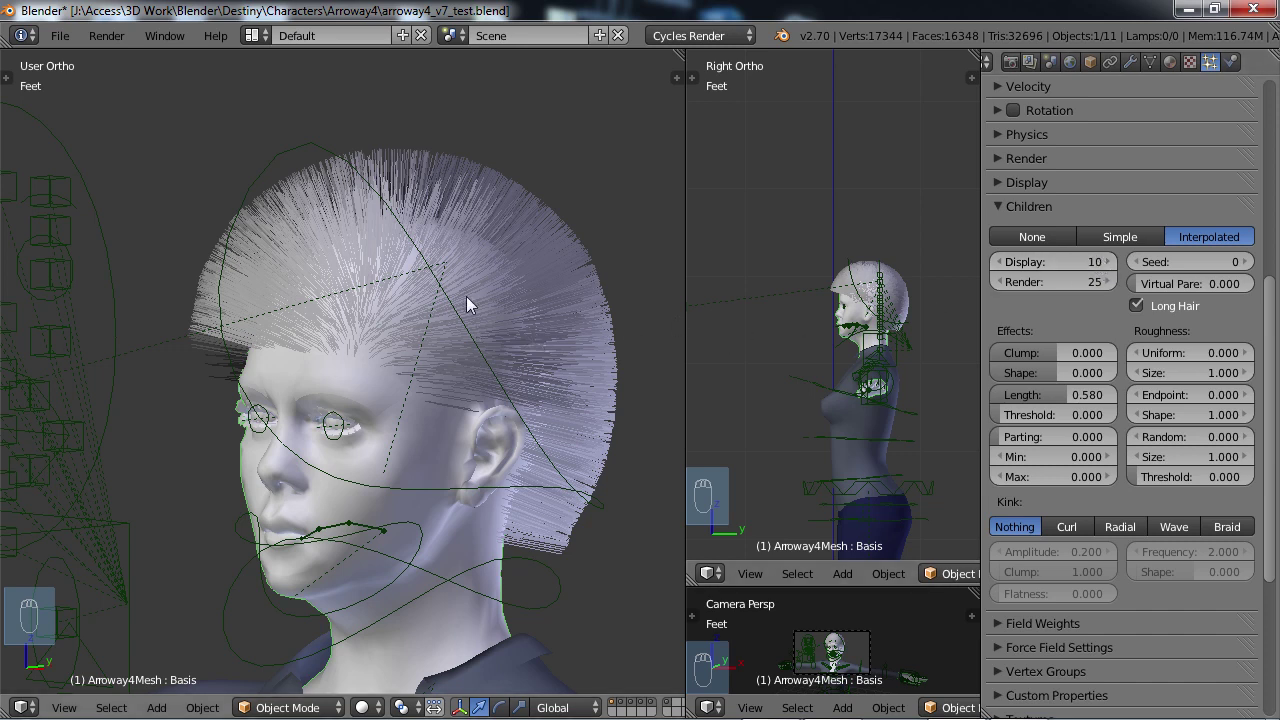
pyautogui.click(1096, 262)
pyautogui.write('25')
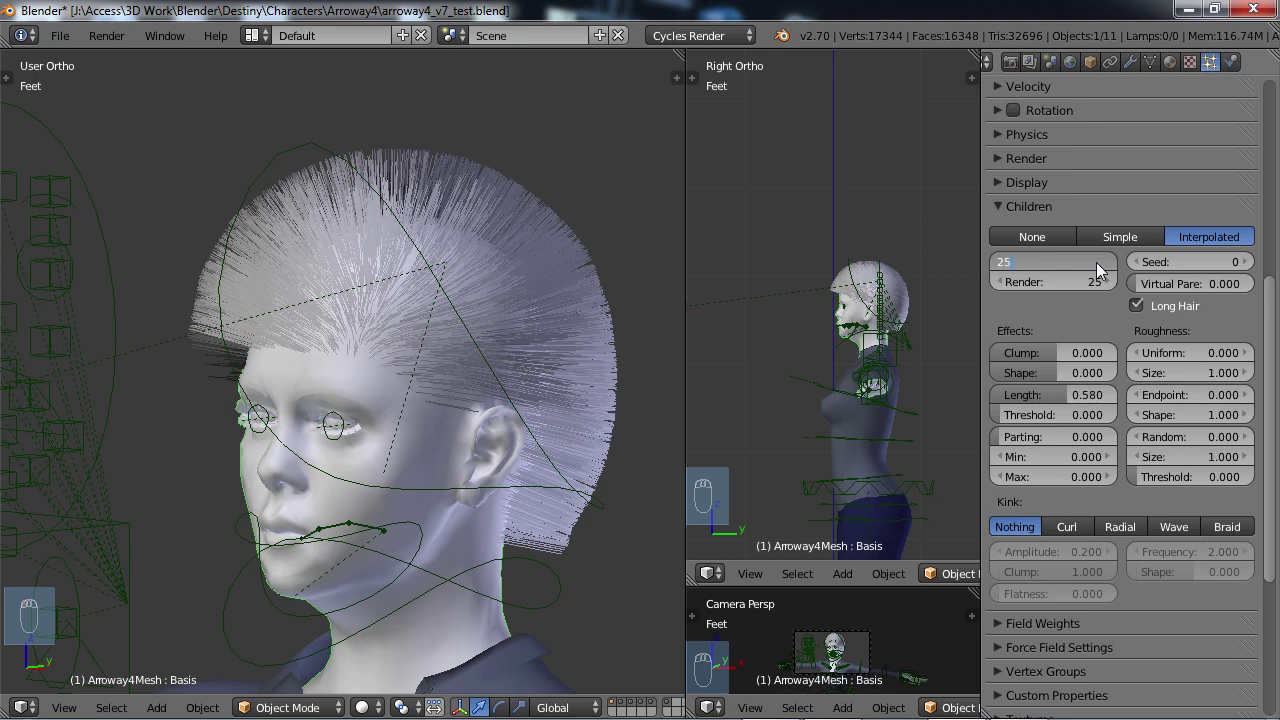
pyautogui.press('Return')
pyautogui.moveTo(468, 391); pyautogui.dragTo(448, 408, button='middle')
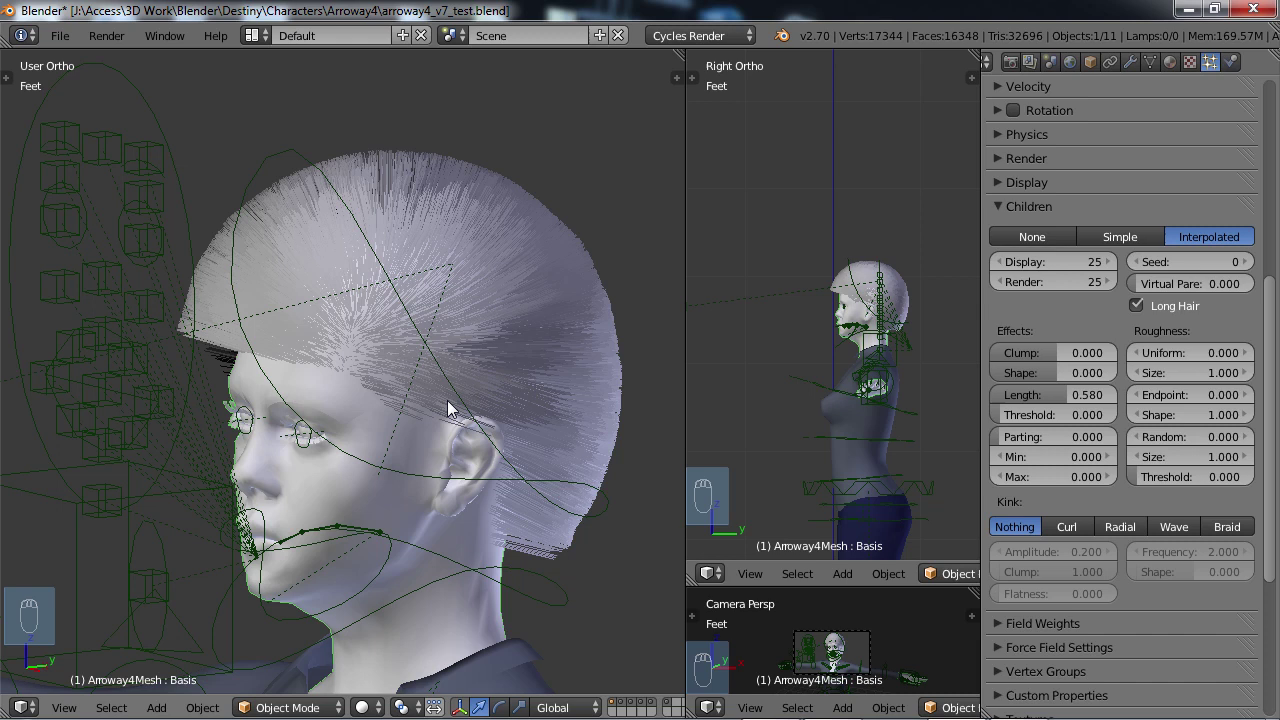
# Save the blend file, overwriting the existing one
pyautogui.hotkey('ctrl', 's')
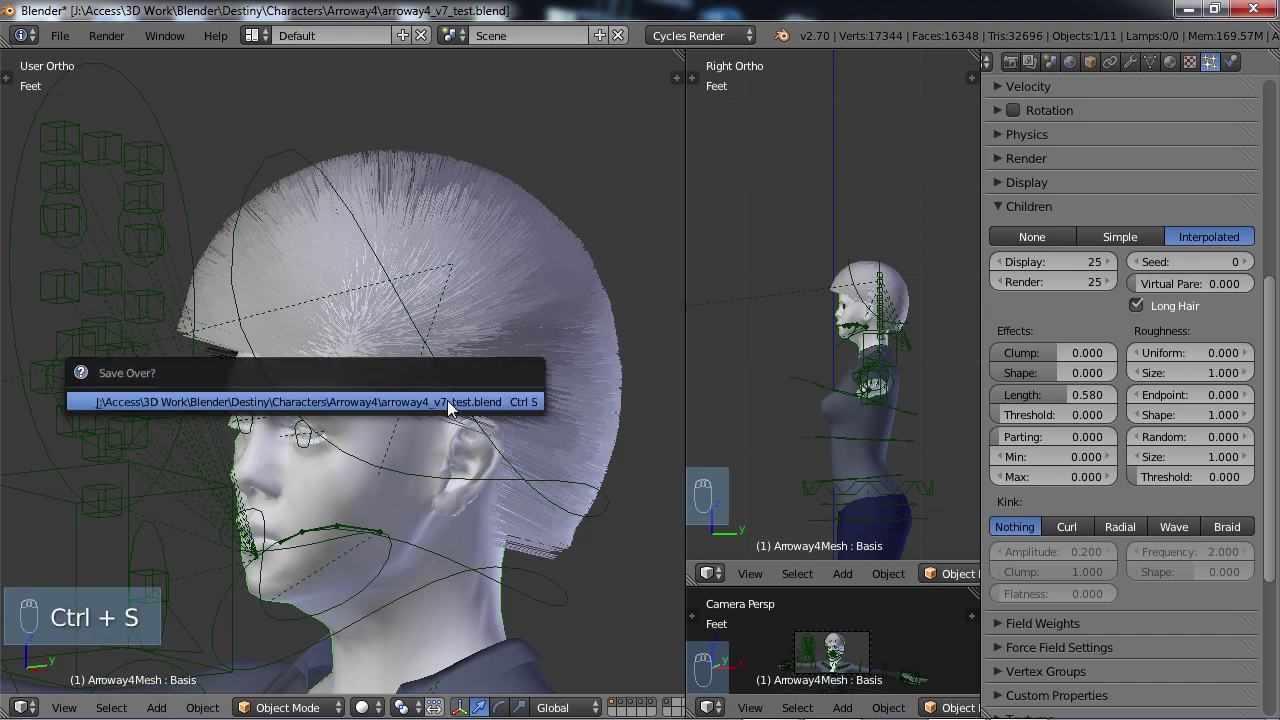
pyautogui.click(449, 402)
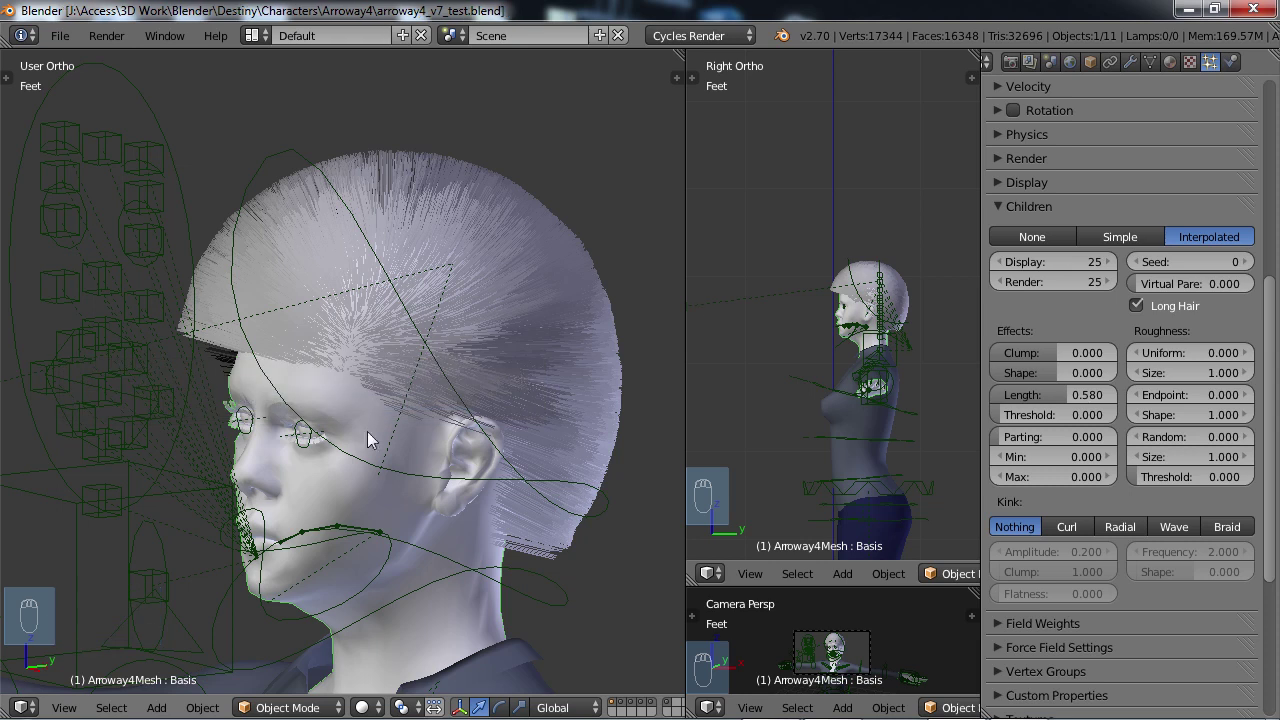
pyautogui.moveTo(365, 425); pyautogui.dragTo(433, 419, button='middle')
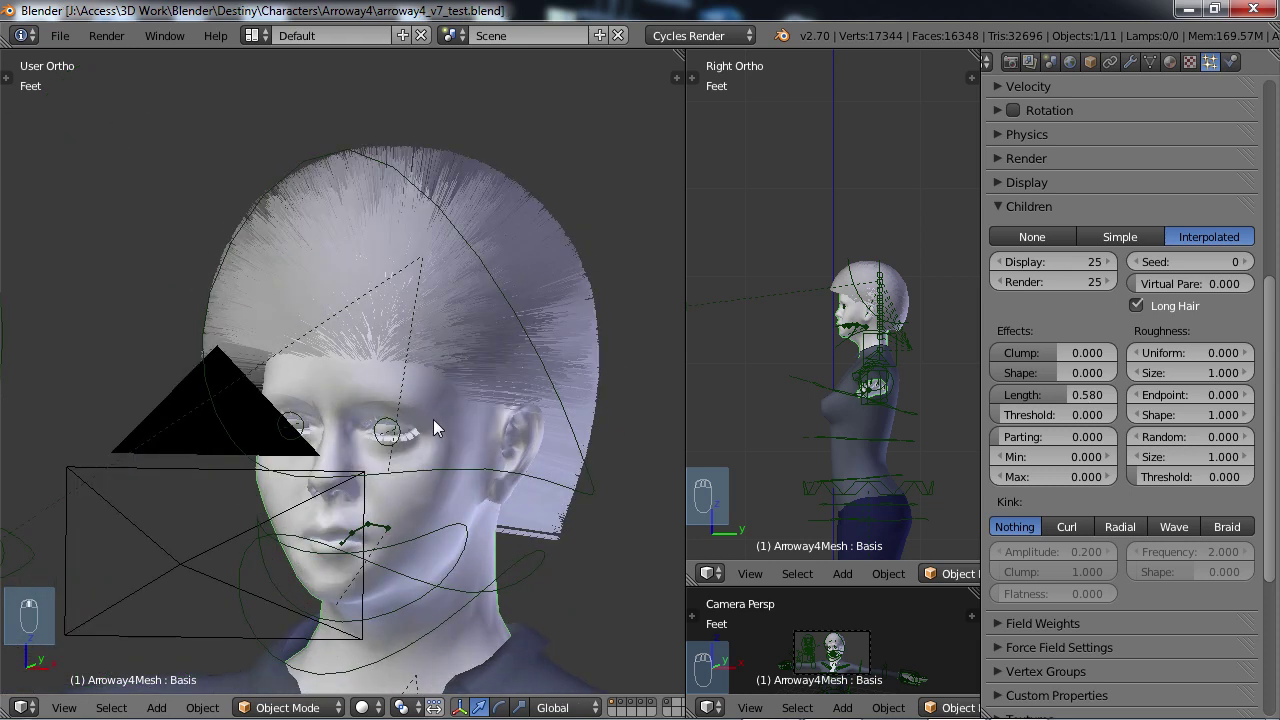
# Render the front view with Cycles via F12, inspect it, and return to the 3D view
pyautogui.press('F12')
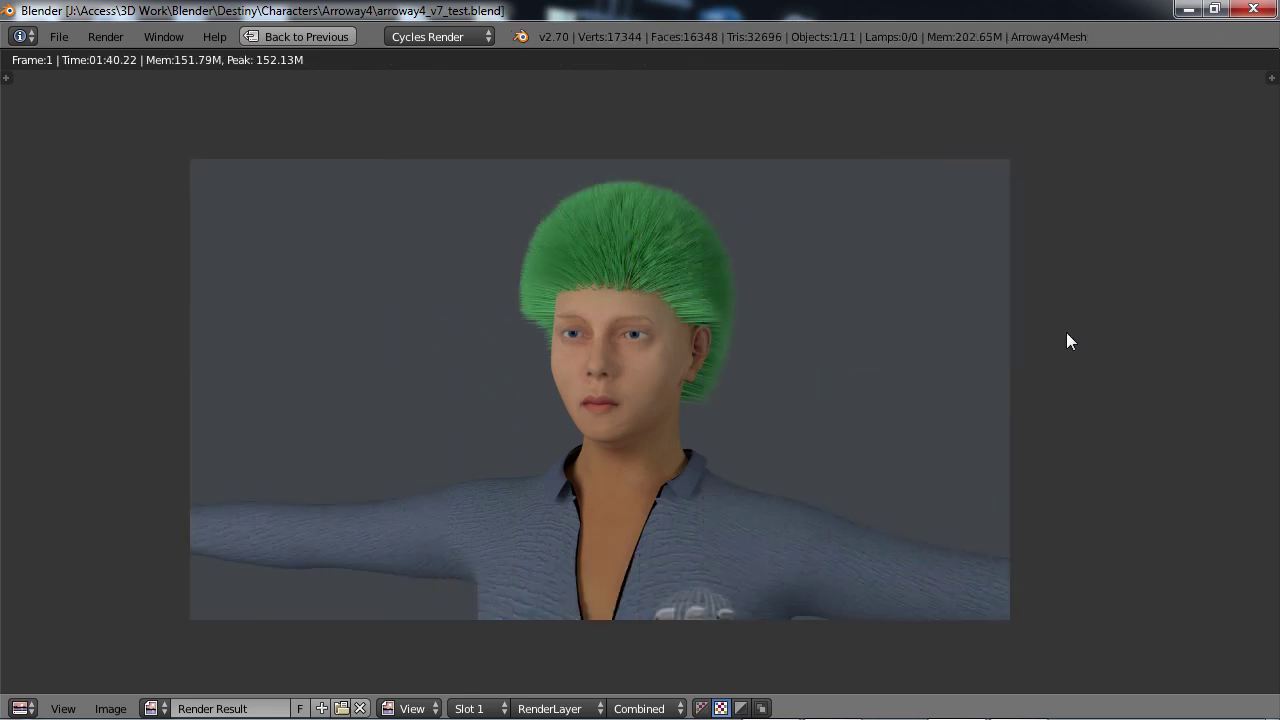
pyautogui.moveTo(897, 305); pyautogui.dragTo(866, 314, button='middle')
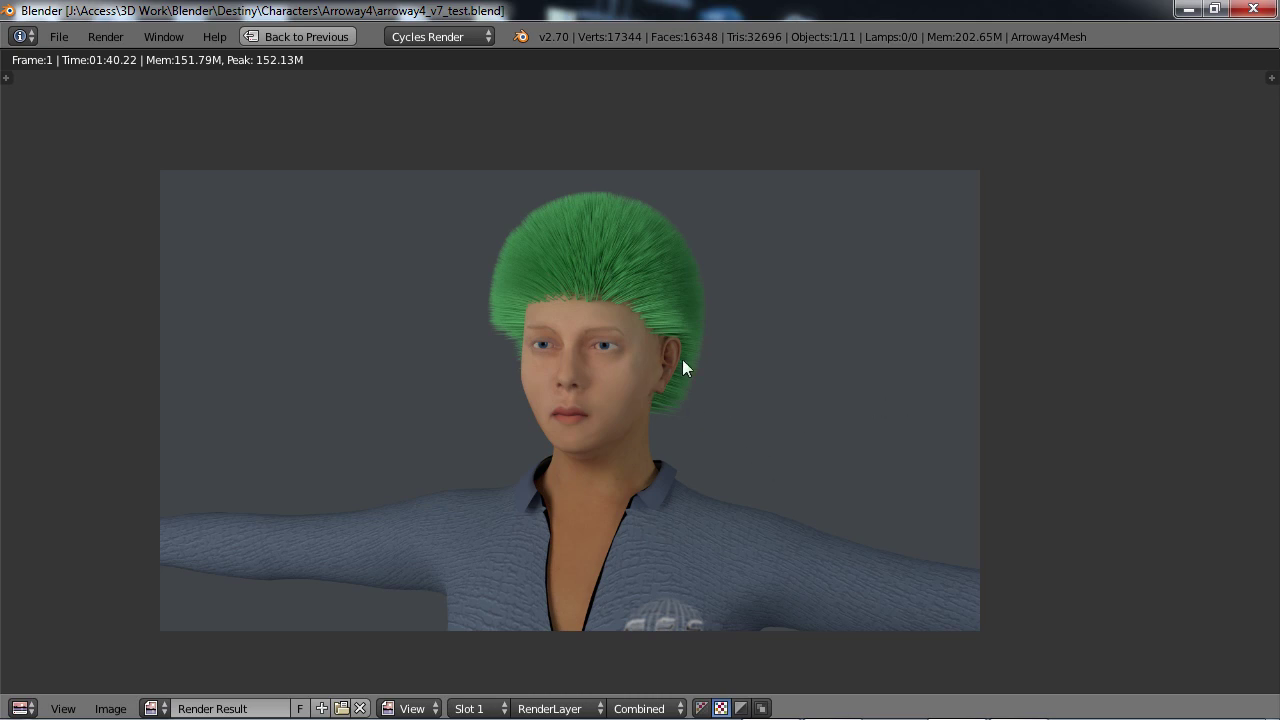
pyautogui.moveTo(760, 357); pyautogui.dragTo(789, 391, button='middle')
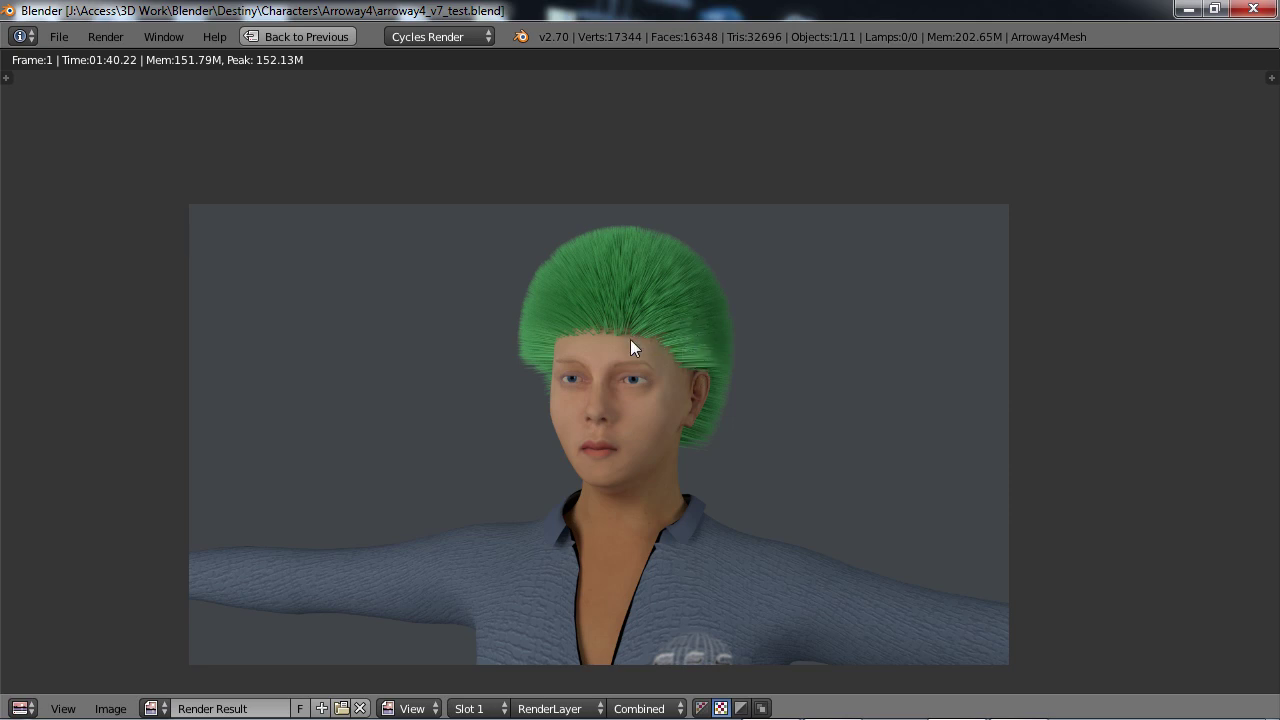
pyautogui.scroll(7, 630, 340)
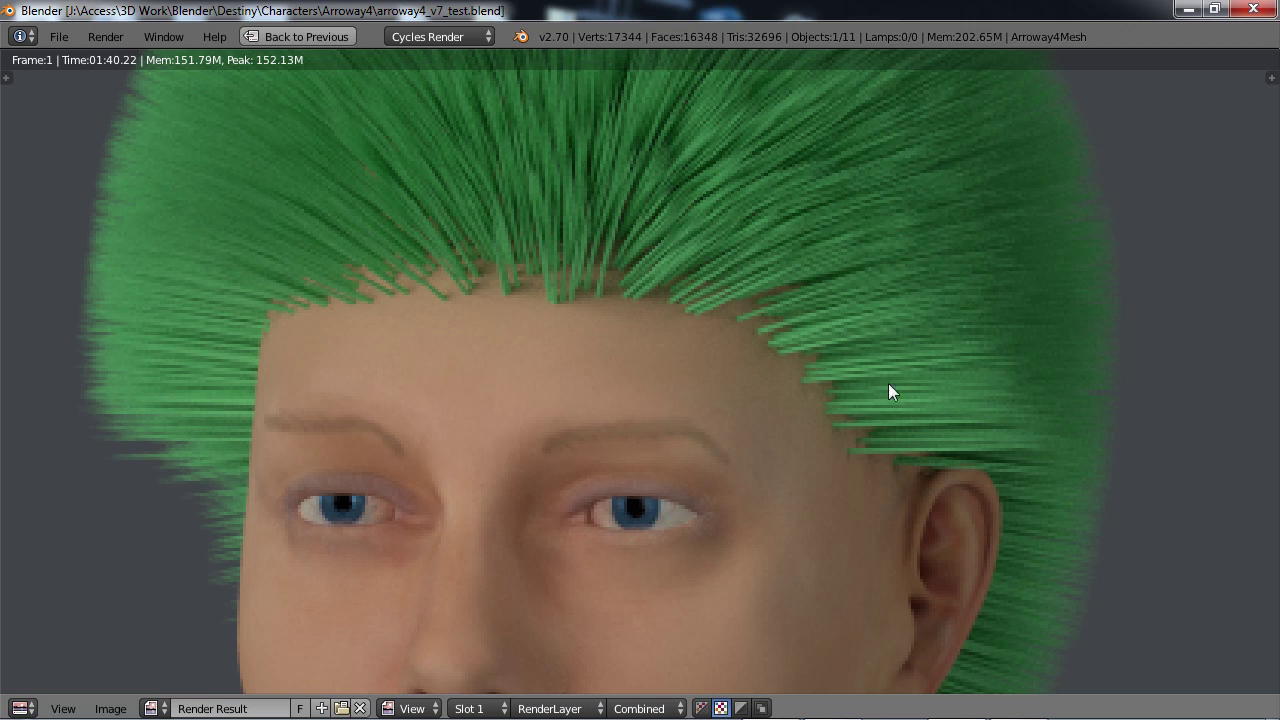
pyautogui.scroll(-1, 866, 358)
pyautogui.scroll(3, 641, 283)
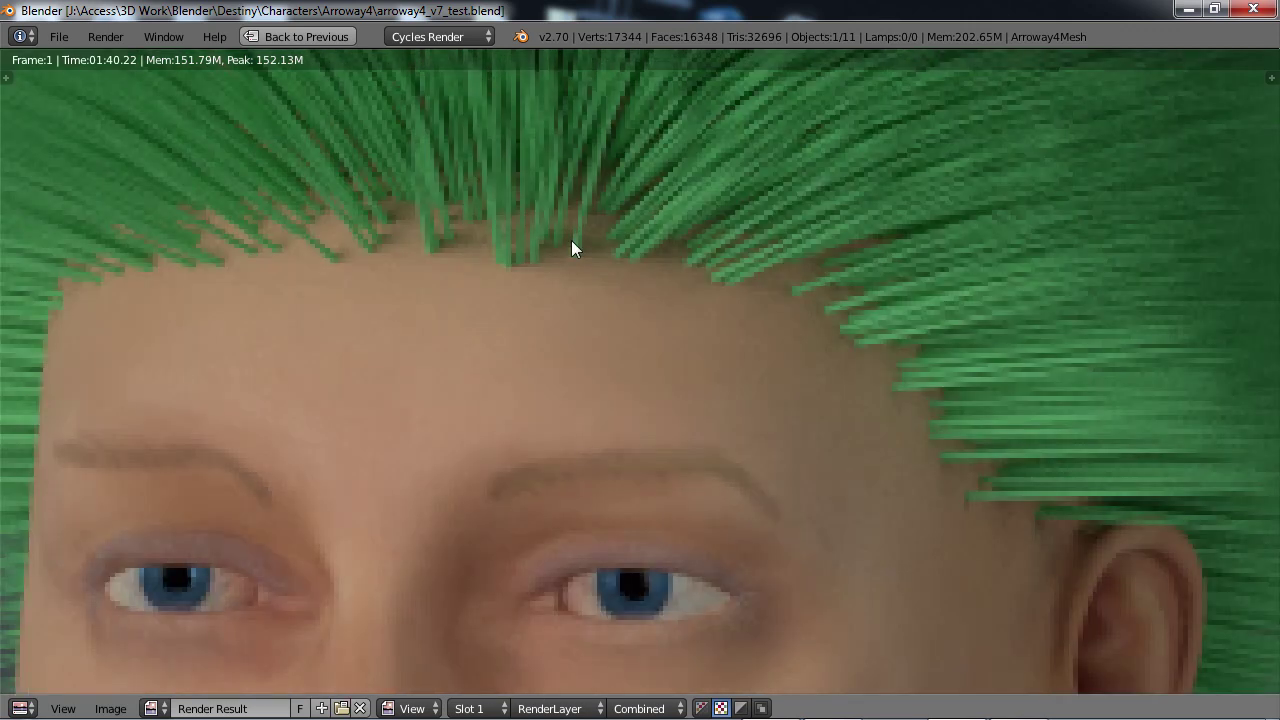
pyautogui.scroll(-6, 775, 185)
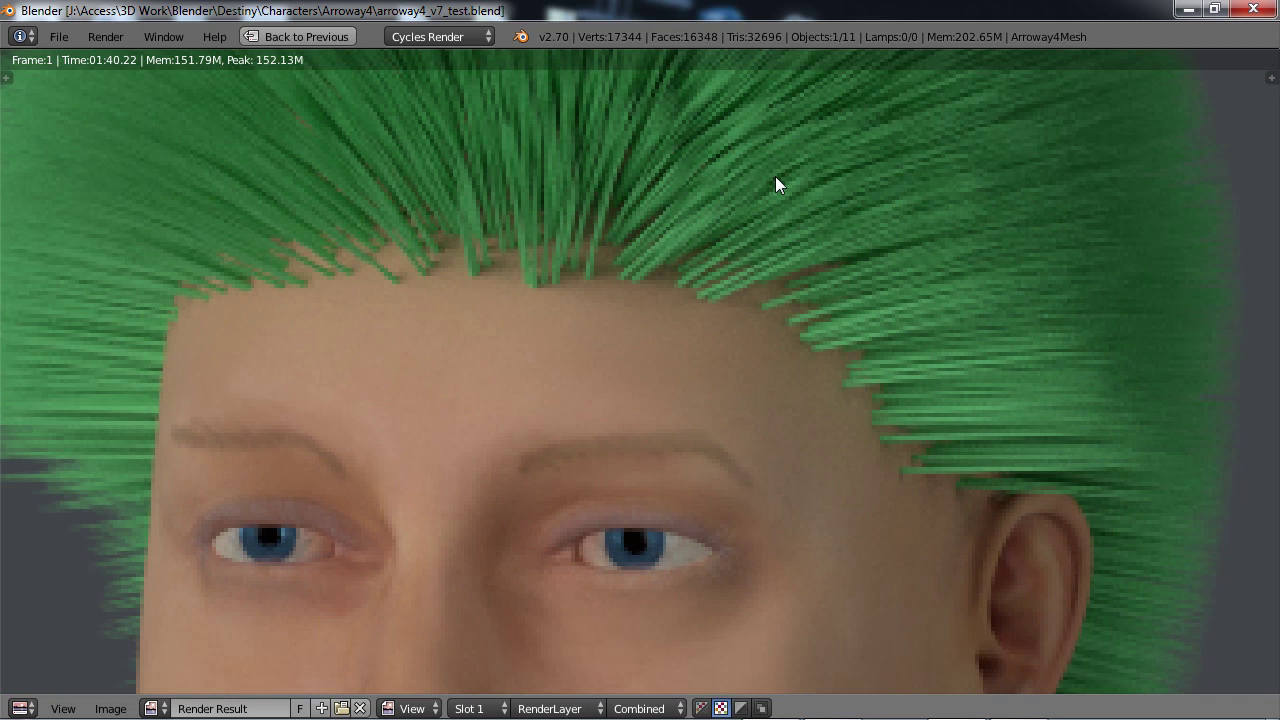
pyautogui.scroll(-2, 727, 324)
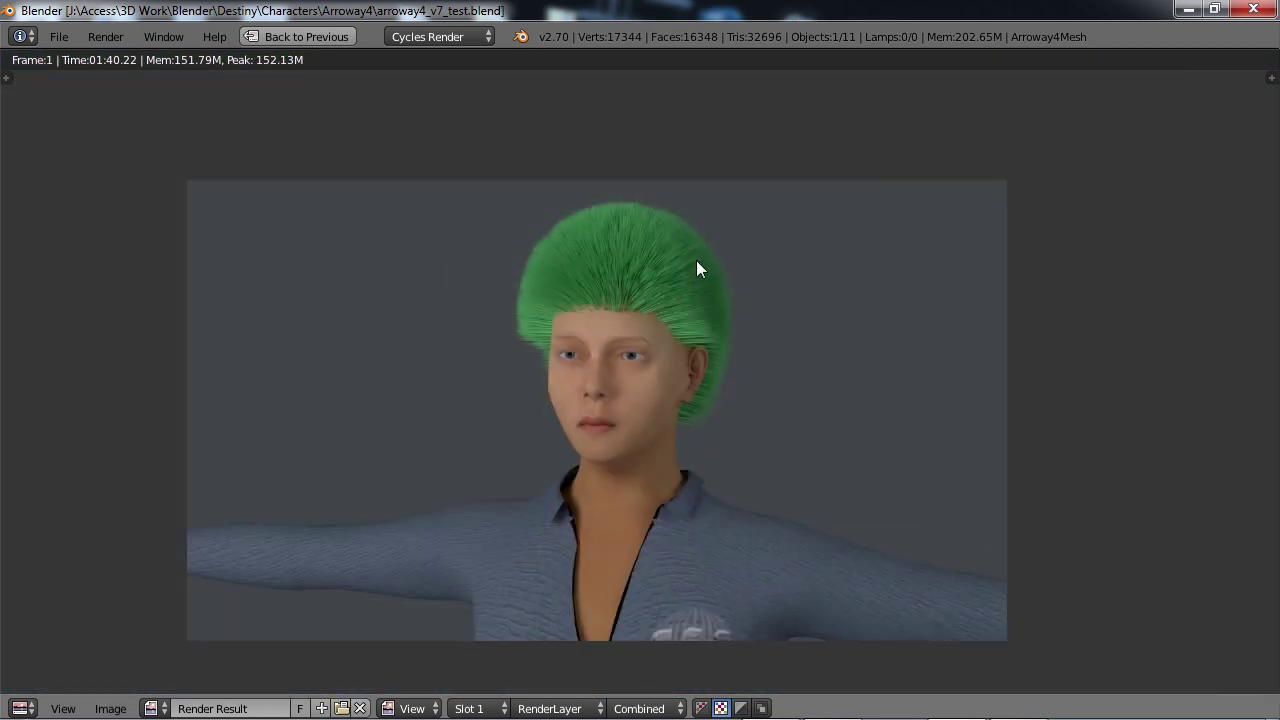
pyautogui.press('Escape')
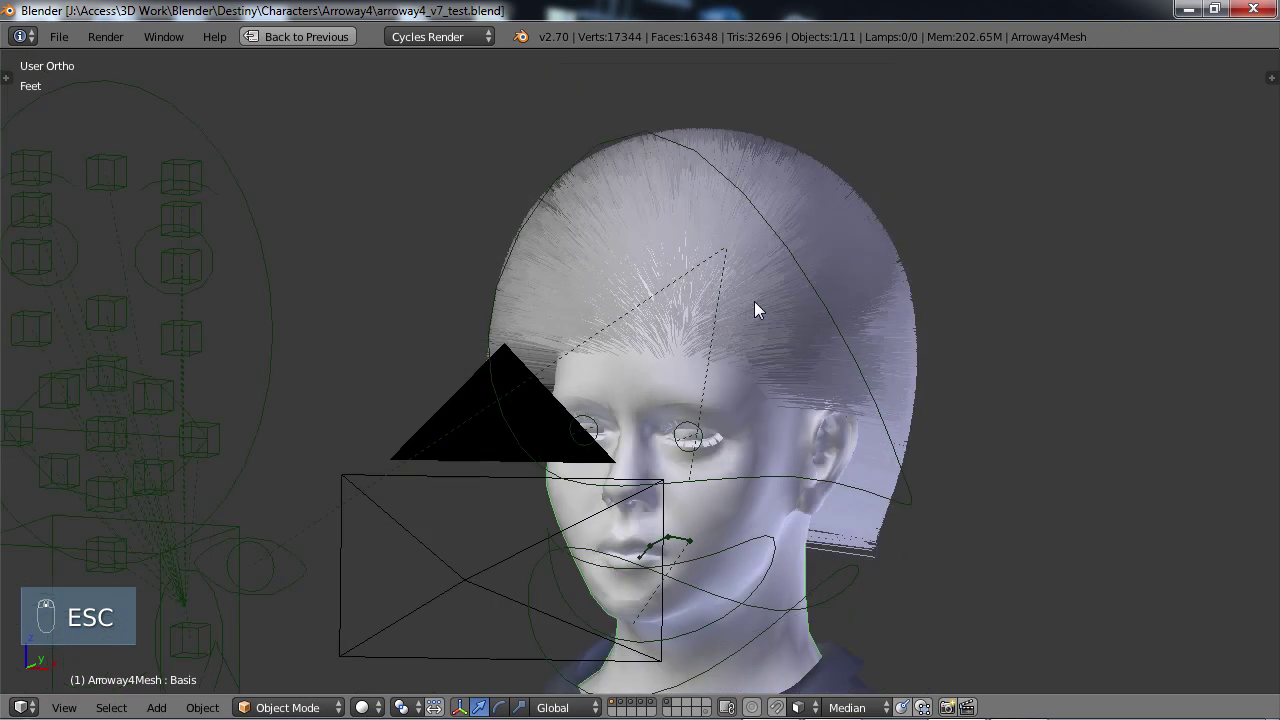
# Restore the full layout with Ctrl+Up and scroll Properties to Cycles Hair Settings
pyautogui.hotkey('ctrl', 'Up')
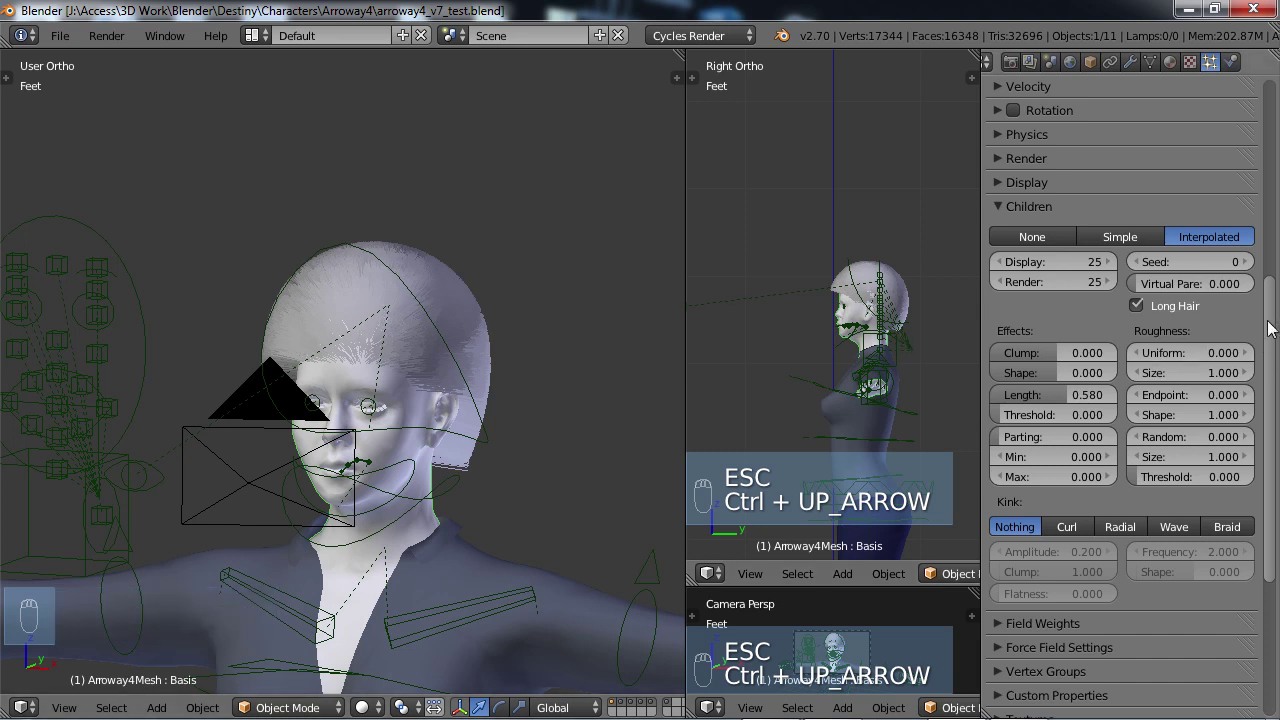
pyautogui.scroll(-5, 1056, 470)
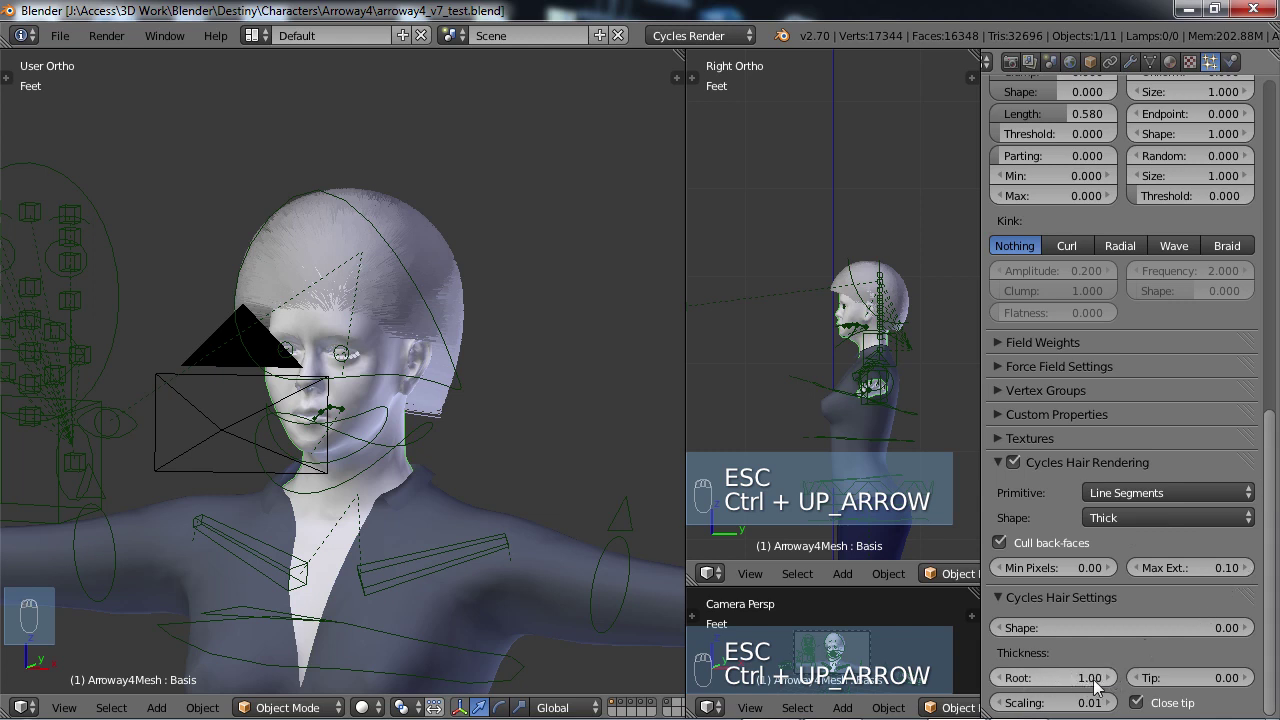
pyautogui.scroll(8, 472, 410)
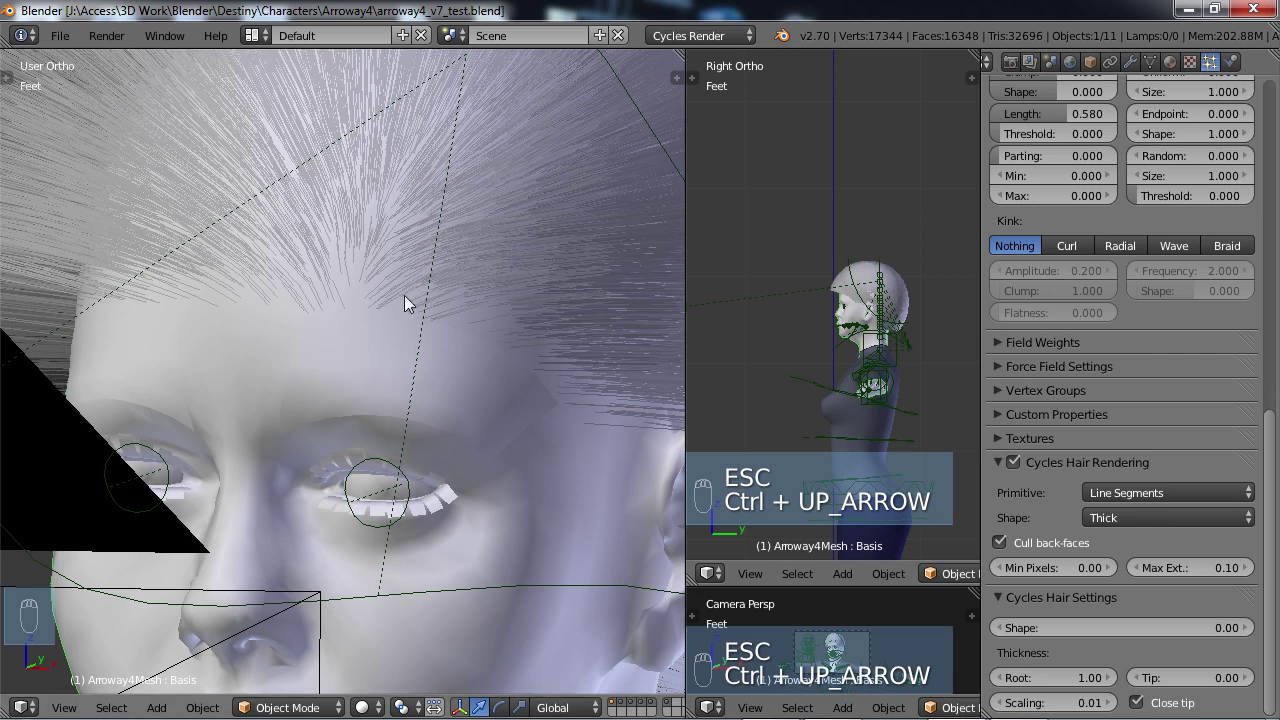
# Reduce the Cycles hair root thickness from 1.00 to 0.20
pyautogui.click(1085, 684)
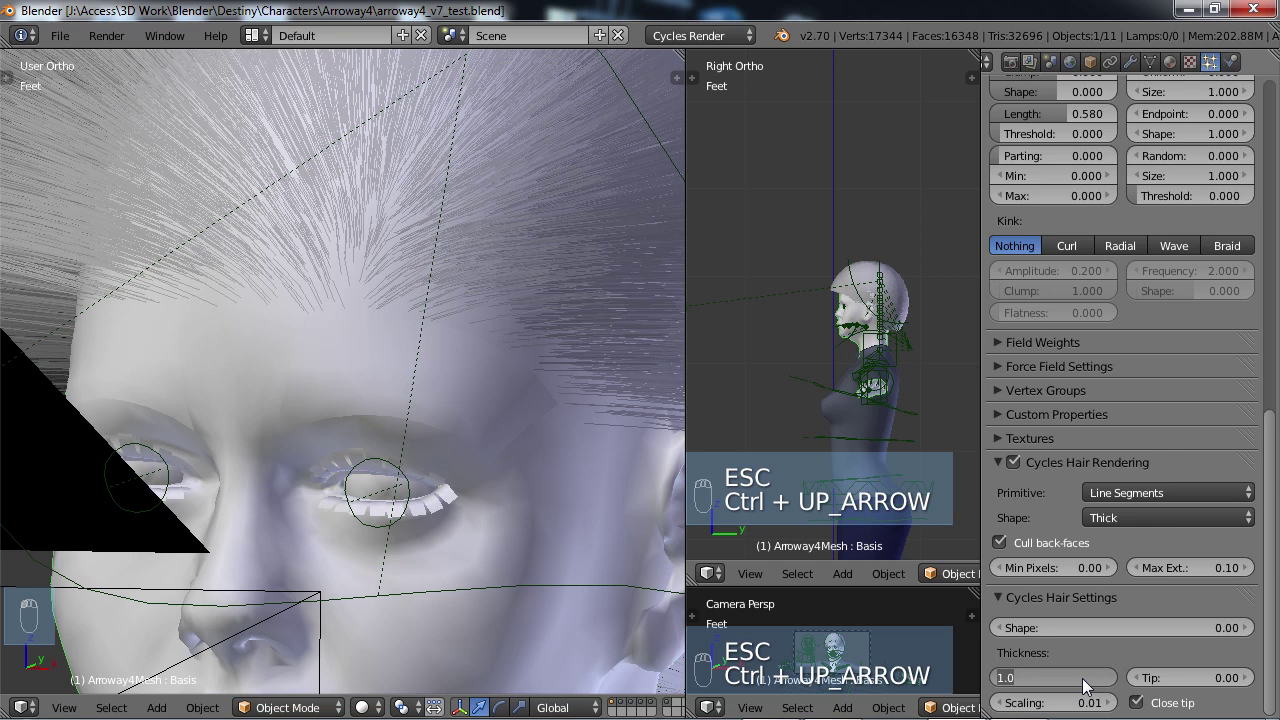
pyautogui.press('BackSpace')
pyautogui.press('Return')
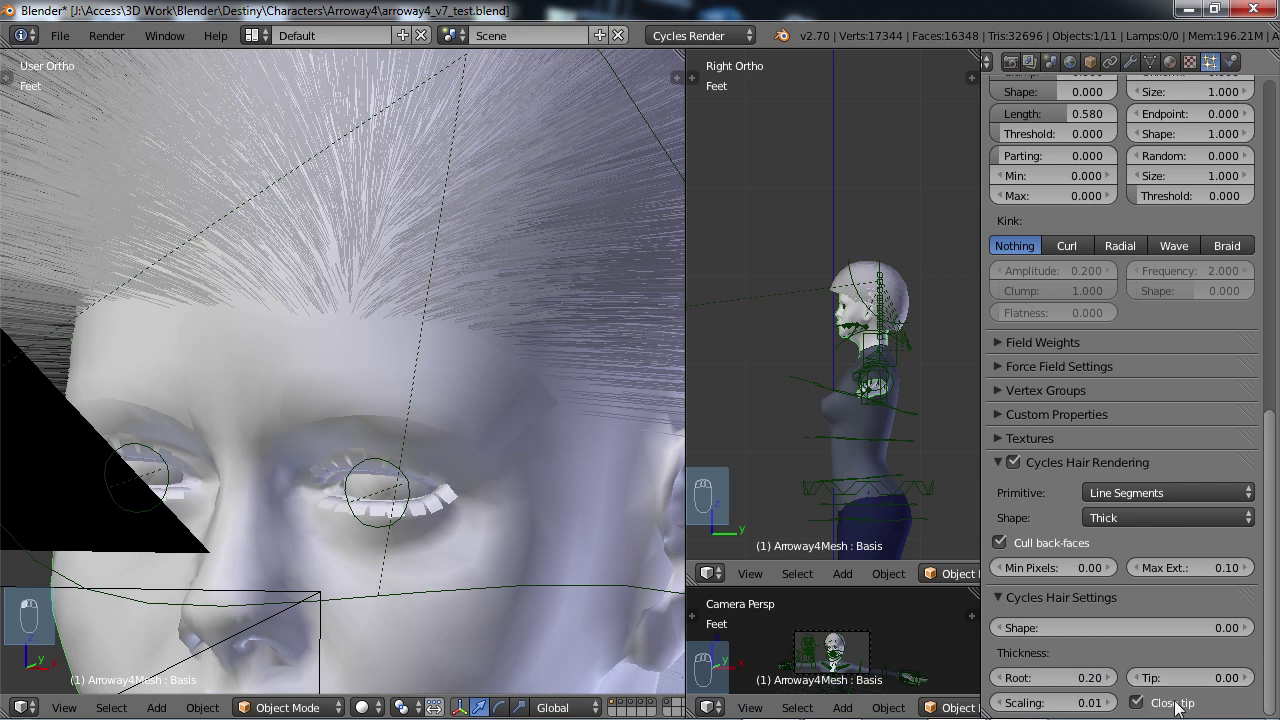
# Inspect the hair crown up close and uncheck Close tip under Thickness
pyautogui.scroll(-2, 524, 320)
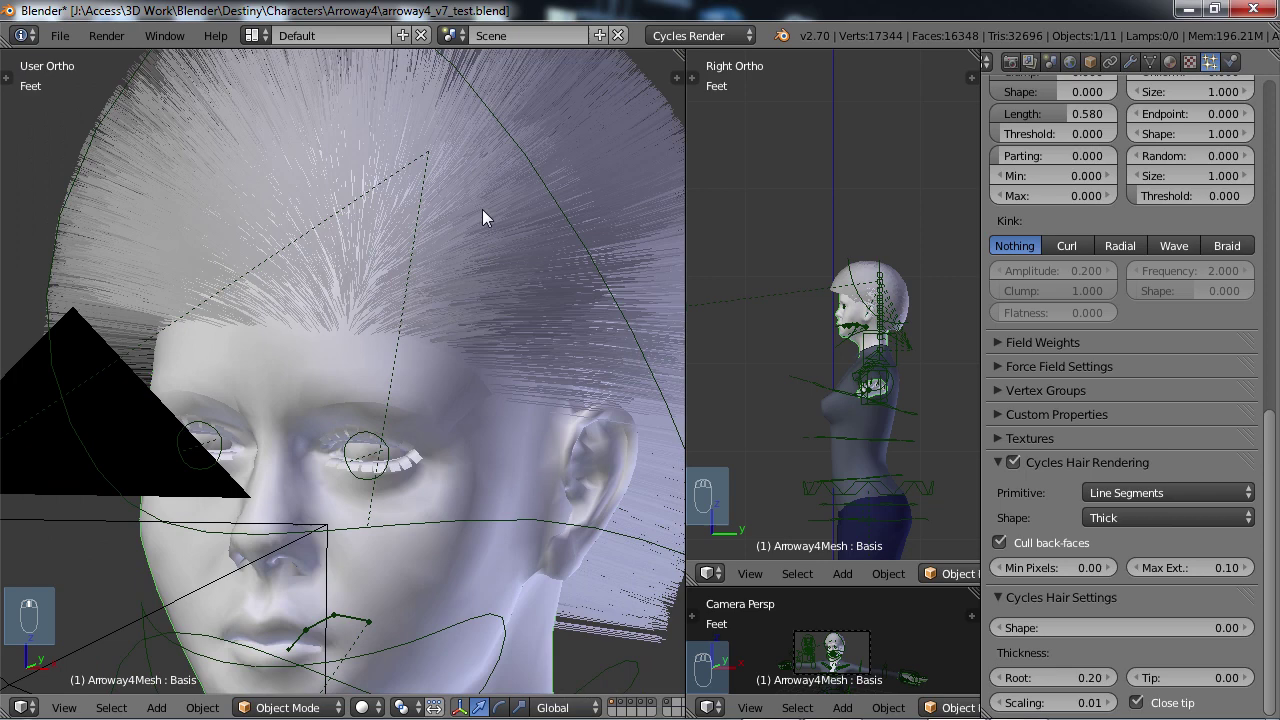
pyautogui.moveTo(482, 209); pyautogui.dragTo(510, 181, button='middle')
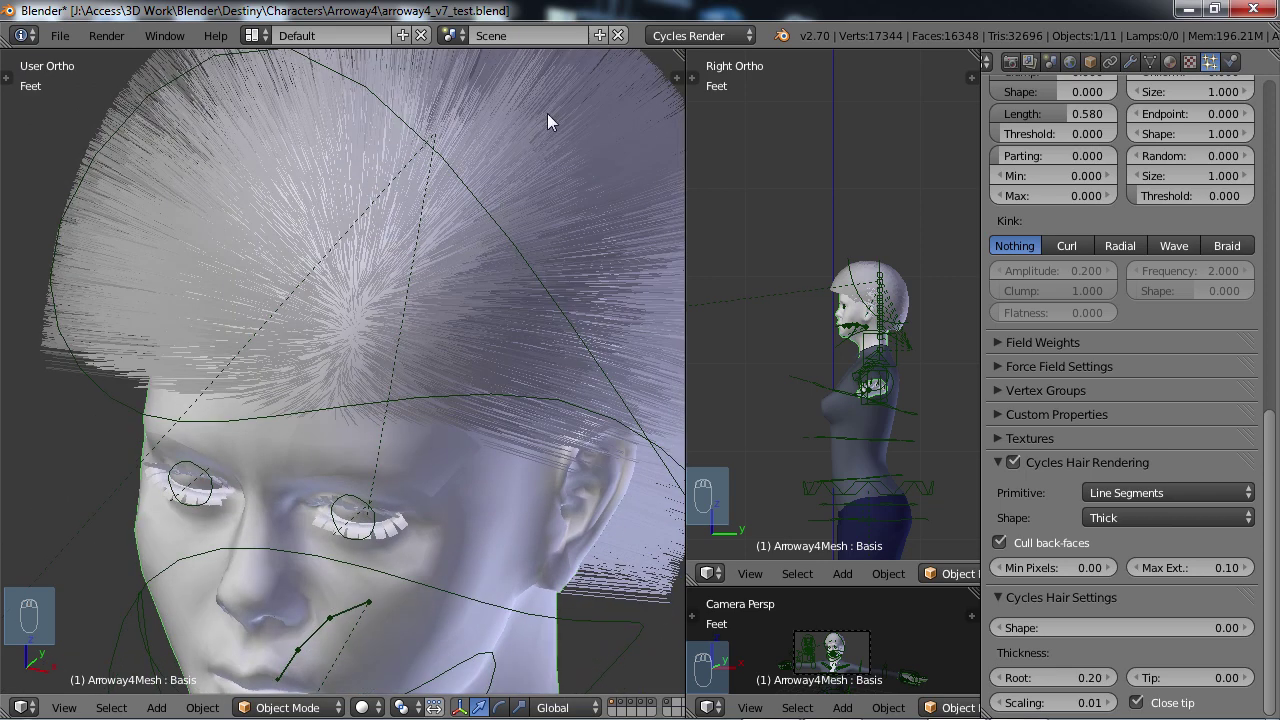
pyautogui.moveTo(548, 114); pyautogui.dragTo(576, 114, button='middle')
pyautogui.scroll(1, 596, 208)
pyautogui.moveTo(597, 206); pyautogui.dragTo(507, 263, button='middle')
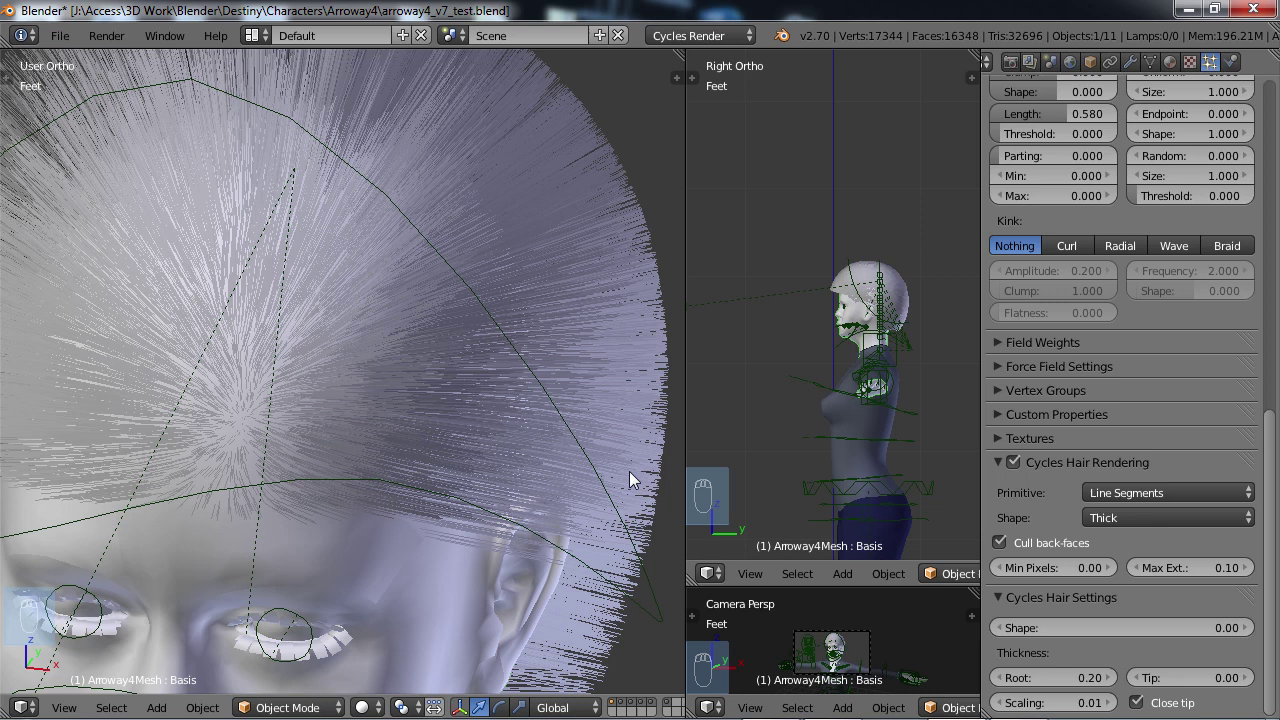
pyautogui.click(1137, 703)
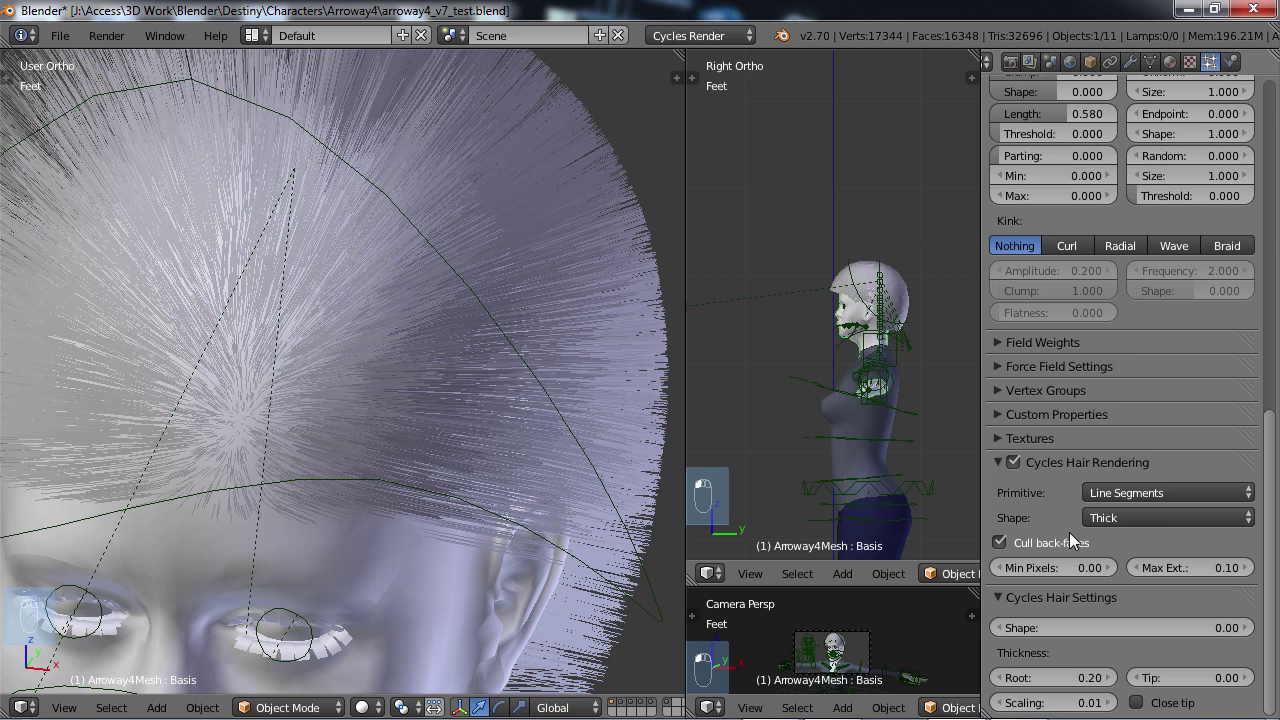
# Collapse the Cycles Hair Settings and Cycles Hair Rendering panels and scroll to Children
pyautogui.click(996, 596)
pyautogui.click(996, 462)
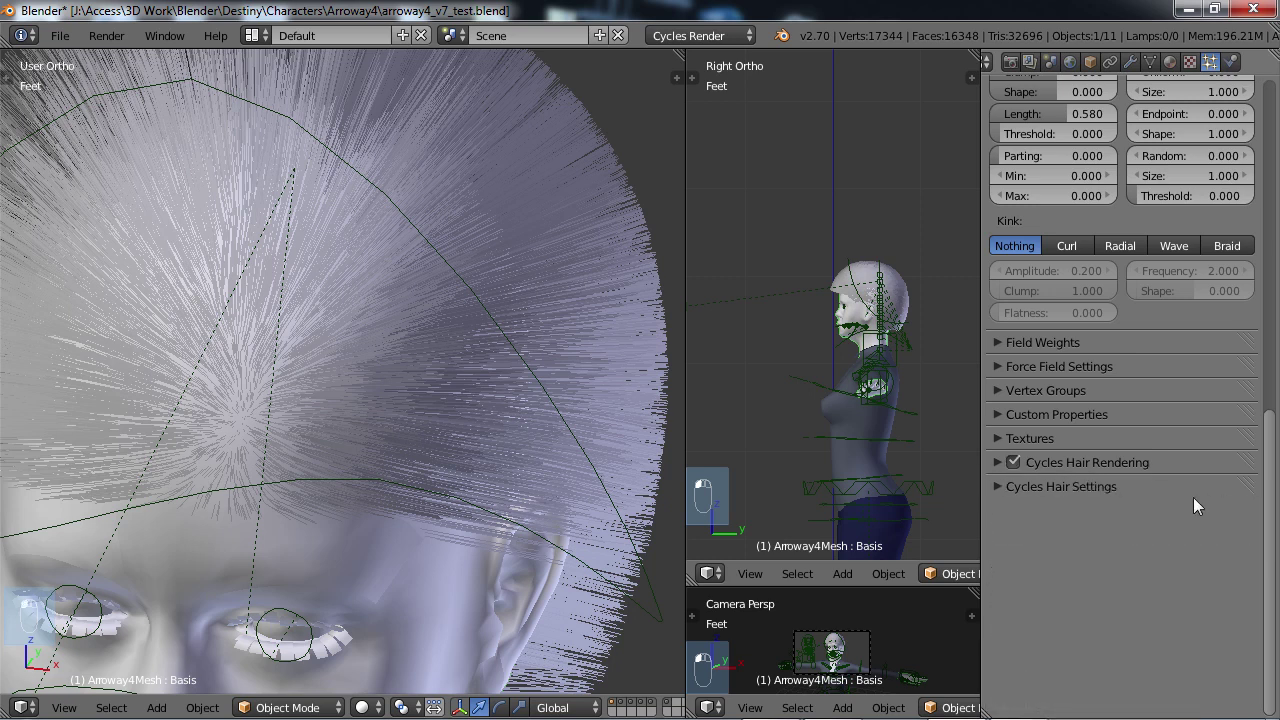
pyautogui.moveTo(1268, 502); pyautogui.dragTo(1272, 322)
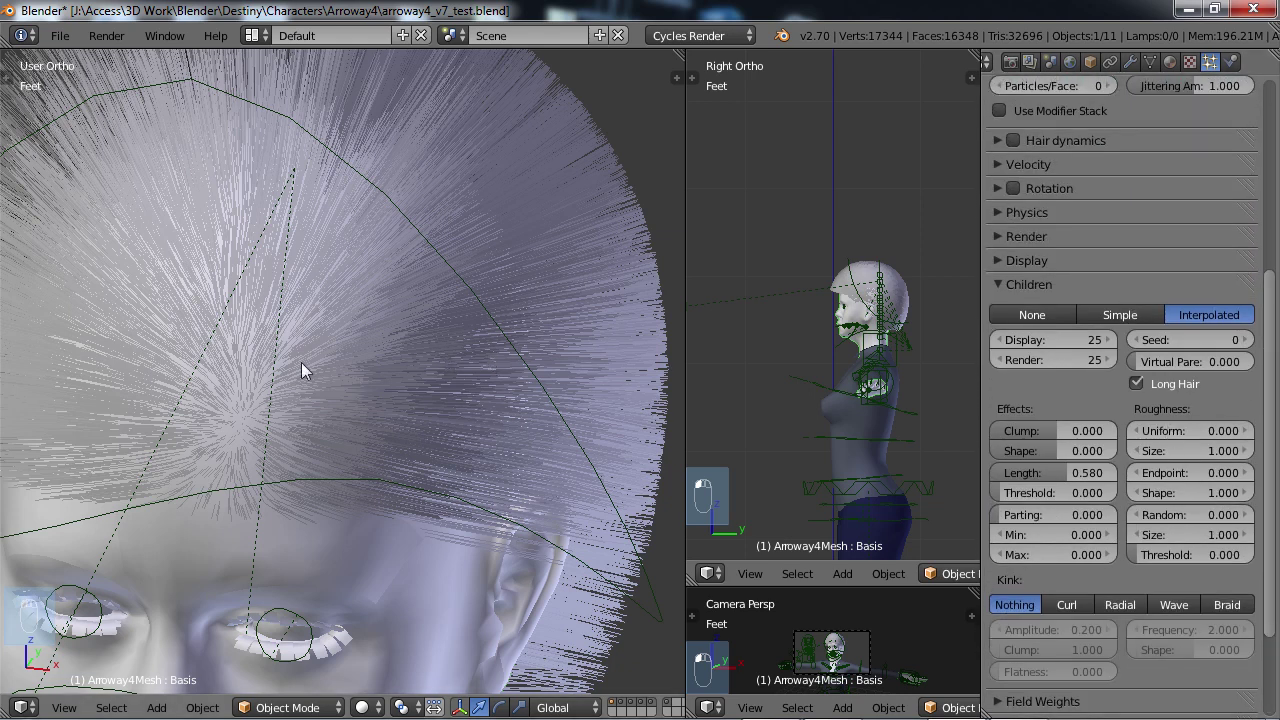
# Save arroway4_v7_test.blend over the existing file, keeping the 0.20 roots and 25 children per parent
pyautogui.moveTo(301, 362); pyautogui.dragTo(396, 320, button='middle')
pyautogui.hotkey('ctrl', 's')
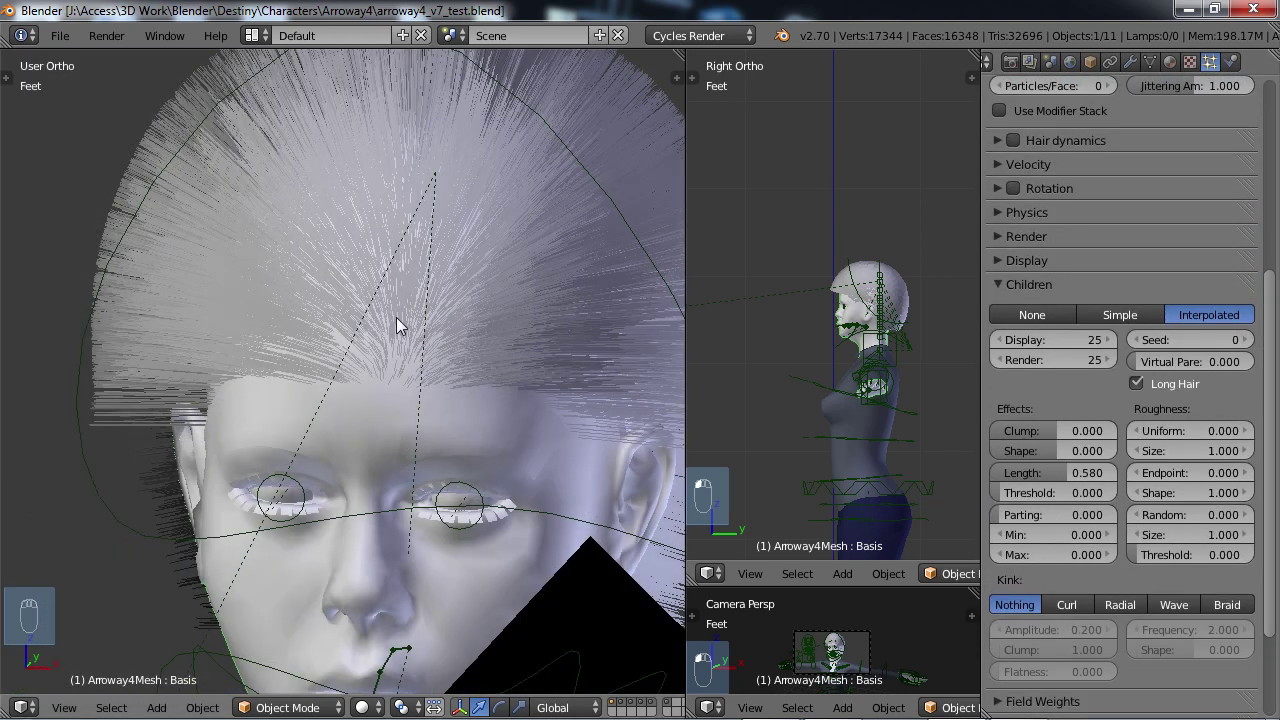
pyautogui.hotkey('ctrl', 's')
pyautogui.click(396, 317)
pyautogui.moveTo(357, 375); pyautogui.dragTo(422, 375, button='middle')
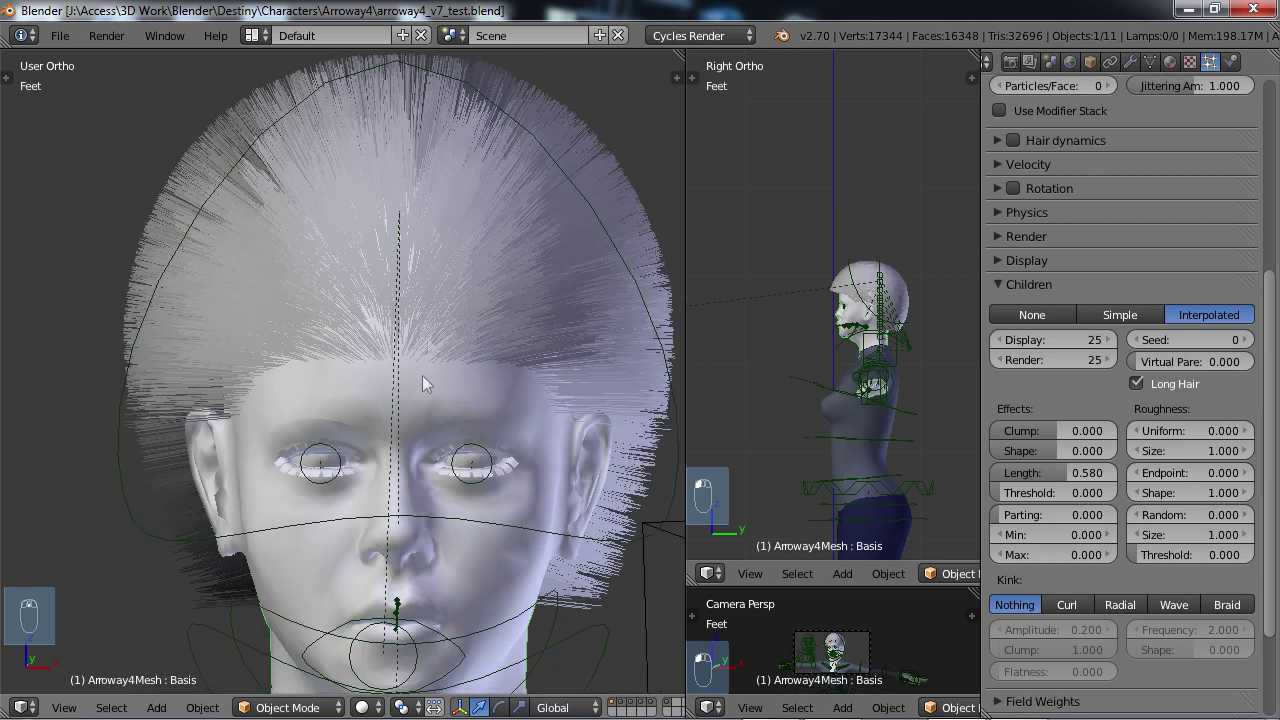
pyautogui.scroll(2, 440, 418)
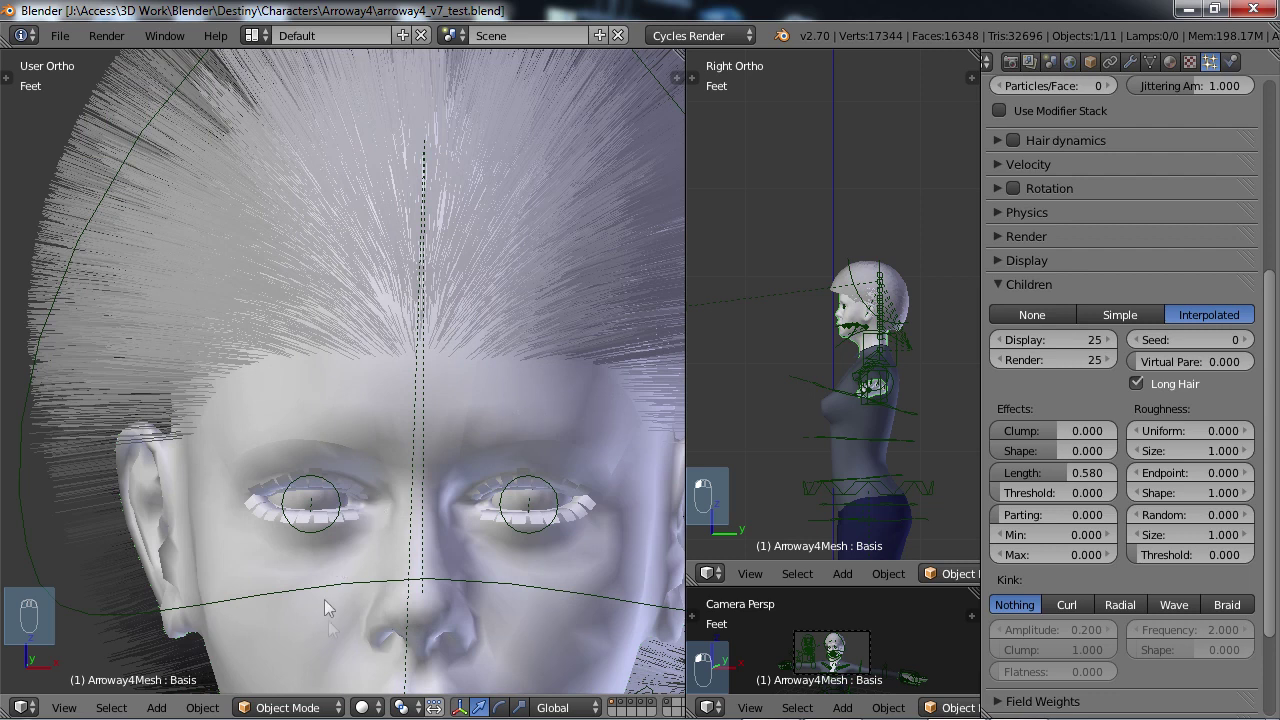
# Switch the head to Particle Edit mode and orbit to a three-quarter view of the hair guides
pyautogui.click(290, 708)
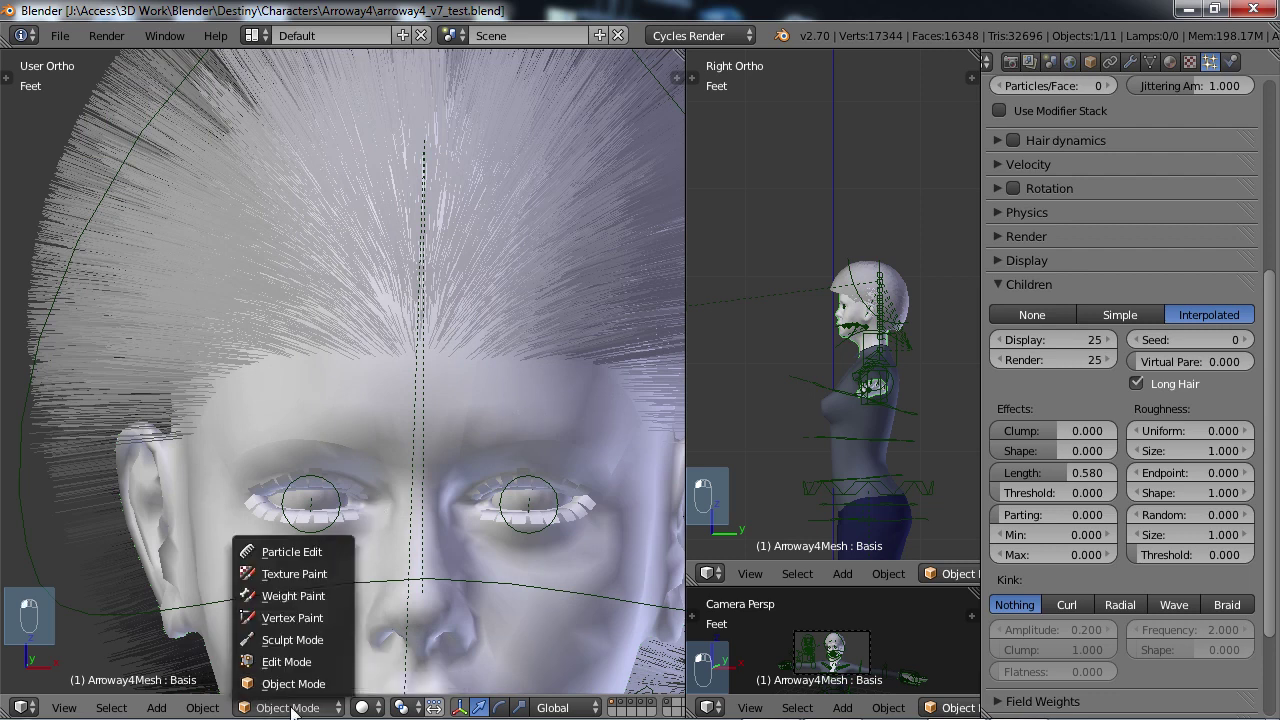
pyautogui.click(276, 551)
pyautogui.scroll(-5, 365, 458)
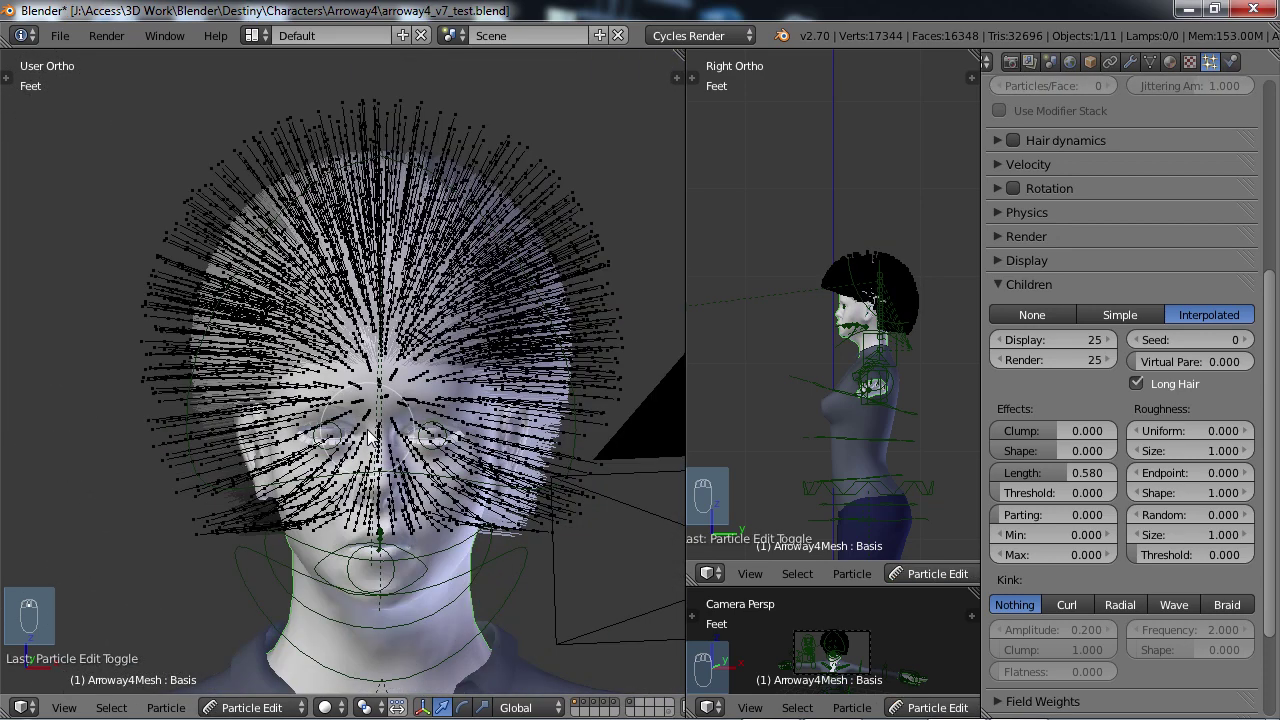
pyautogui.moveTo(368, 437)
pyautogui.mouseDown(button='middle')
pyautogui.moveTo(350, 453)
pyautogui.moveTo(518, 432)
pyautogui.moveTo(398, 440)
pyautogui.moveTo(380, 455)
pyautogui.moveTo(400, 470)
pyautogui.mouseUp(button='middle')
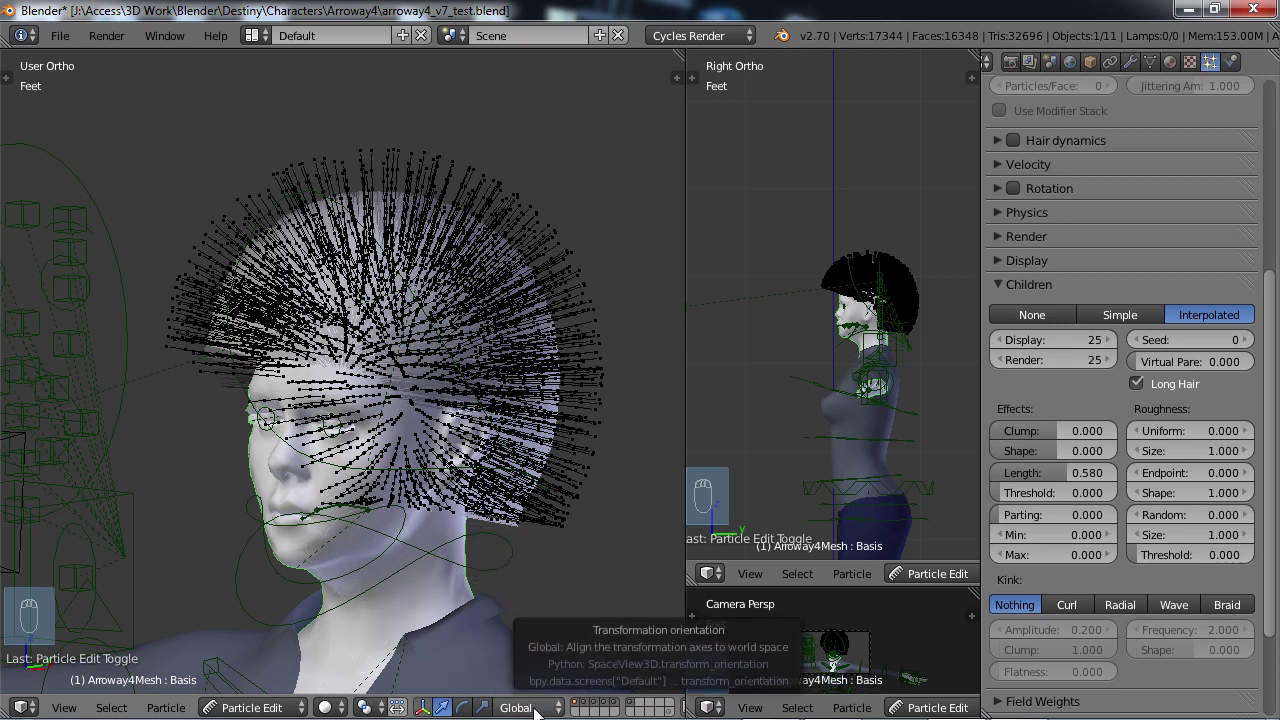
# Compare the Path and Point select modes on the hair guides
pyautogui.scroll(-10, 535, 712)
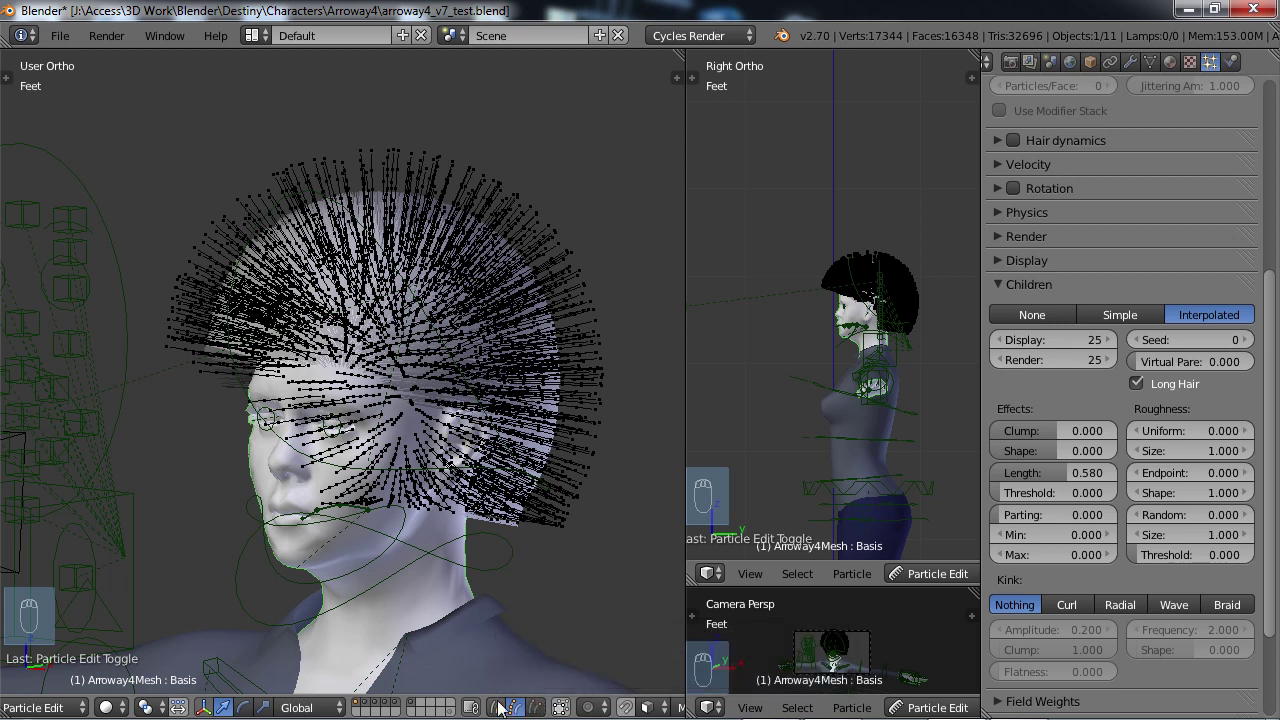
pyautogui.click(496, 707)
pyautogui.moveTo(482, 438); pyautogui.dragTo(447, 418, button='middle')
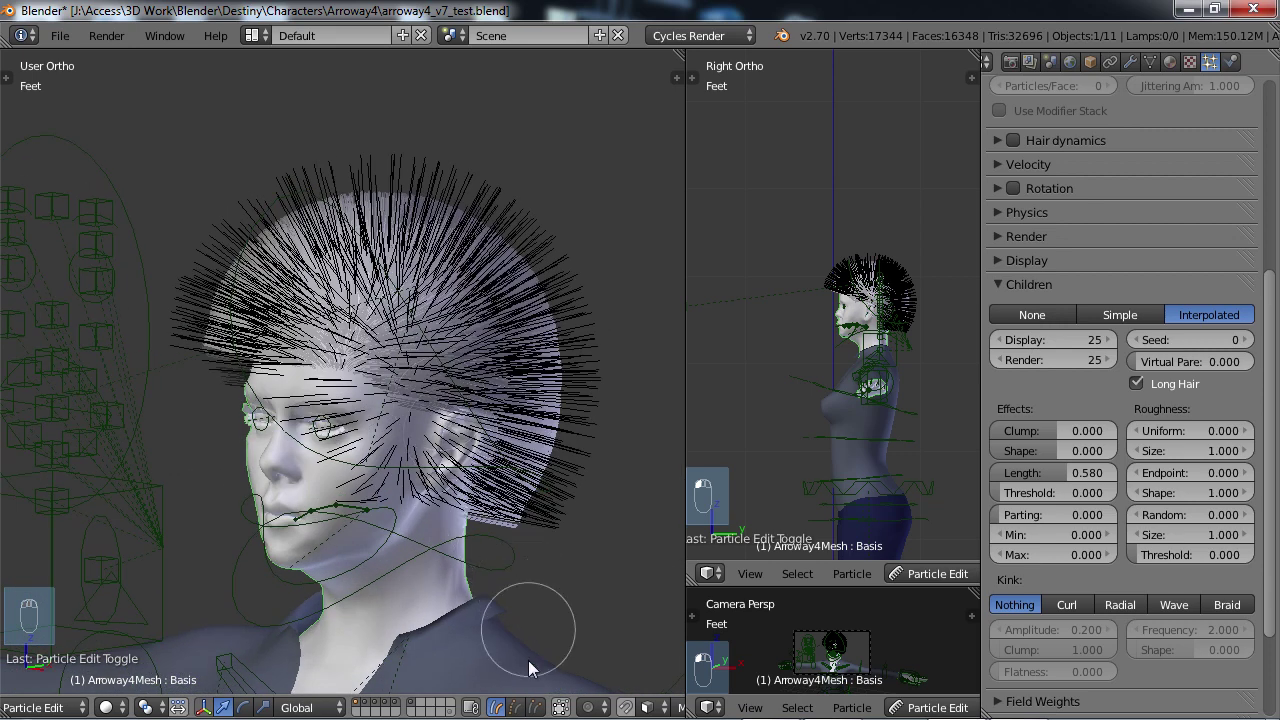
pyautogui.click(517, 707)
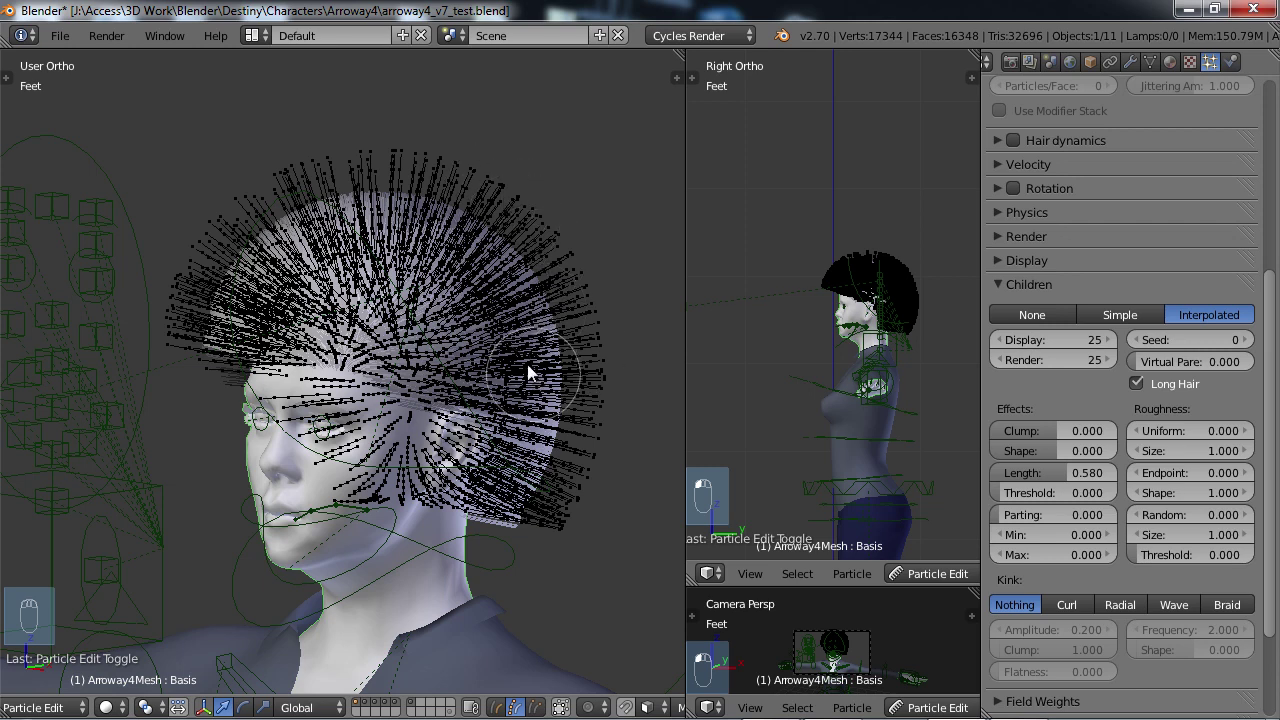
# Try Tip select mode, then return to Path select mode with the face centred in view
pyautogui.click(536, 707)
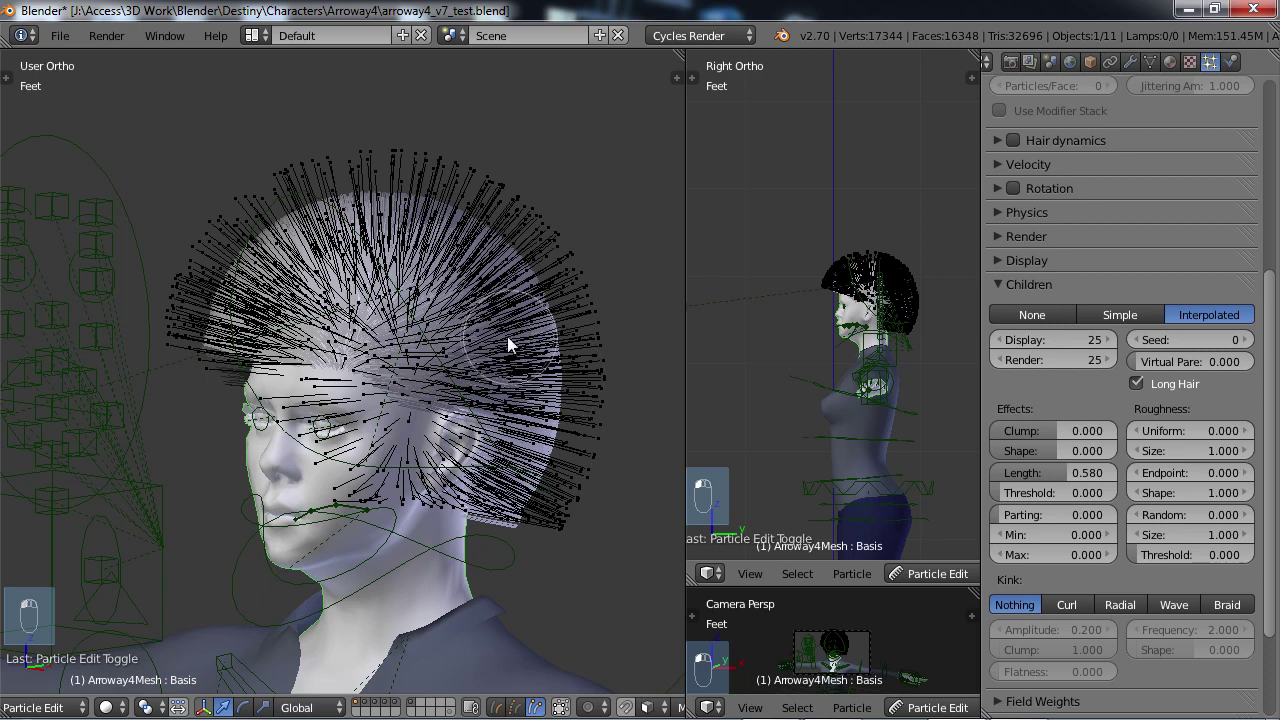
pyautogui.moveTo(545, 429); pyautogui.dragTo(586, 451, button='middle')
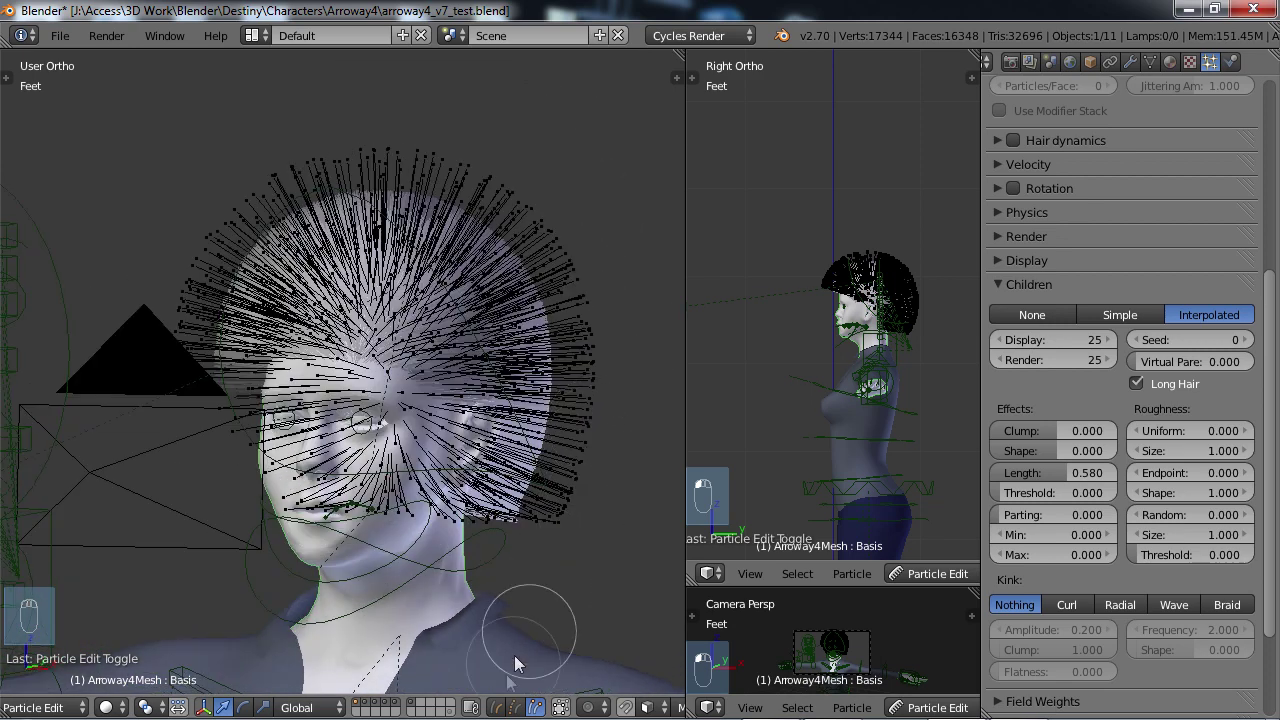
pyautogui.click(496, 707)
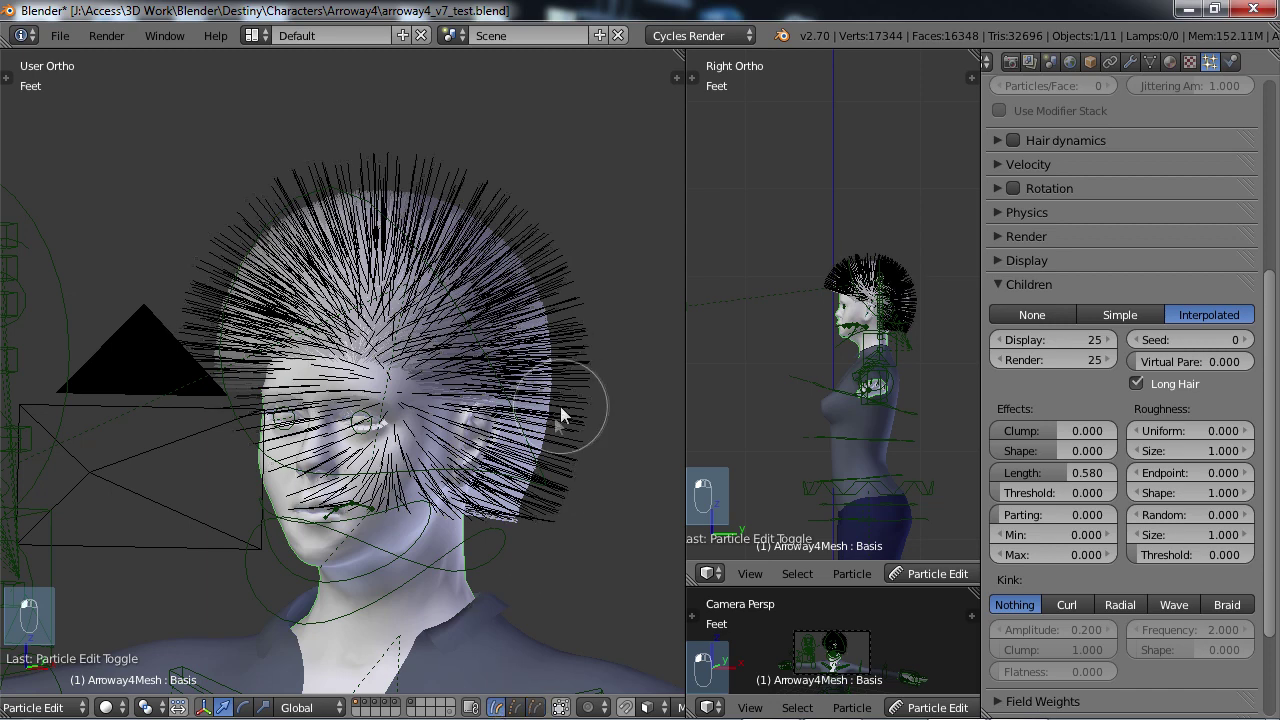
pyautogui.moveTo(562, 410); pyautogui.dragTo(572, 466, button='middle')
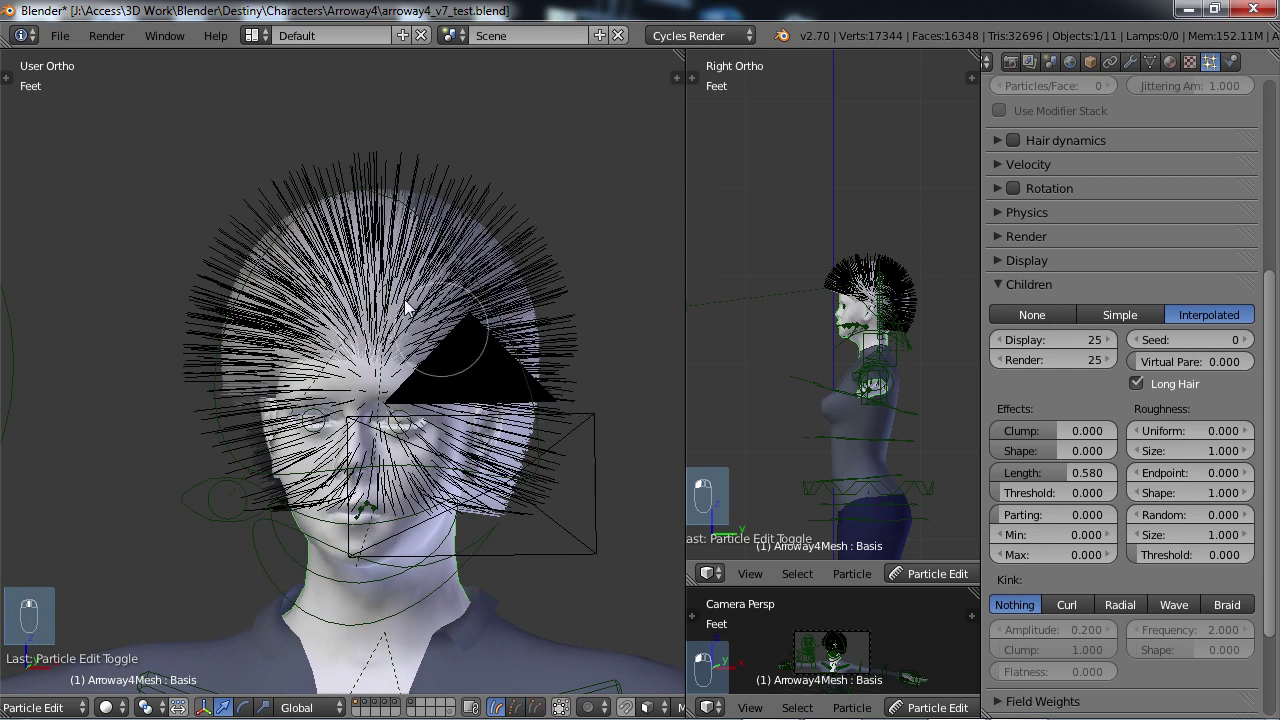
pyautogui.moveTo(343, 330); pyautogui.dragTo(390, 330, button='middle')
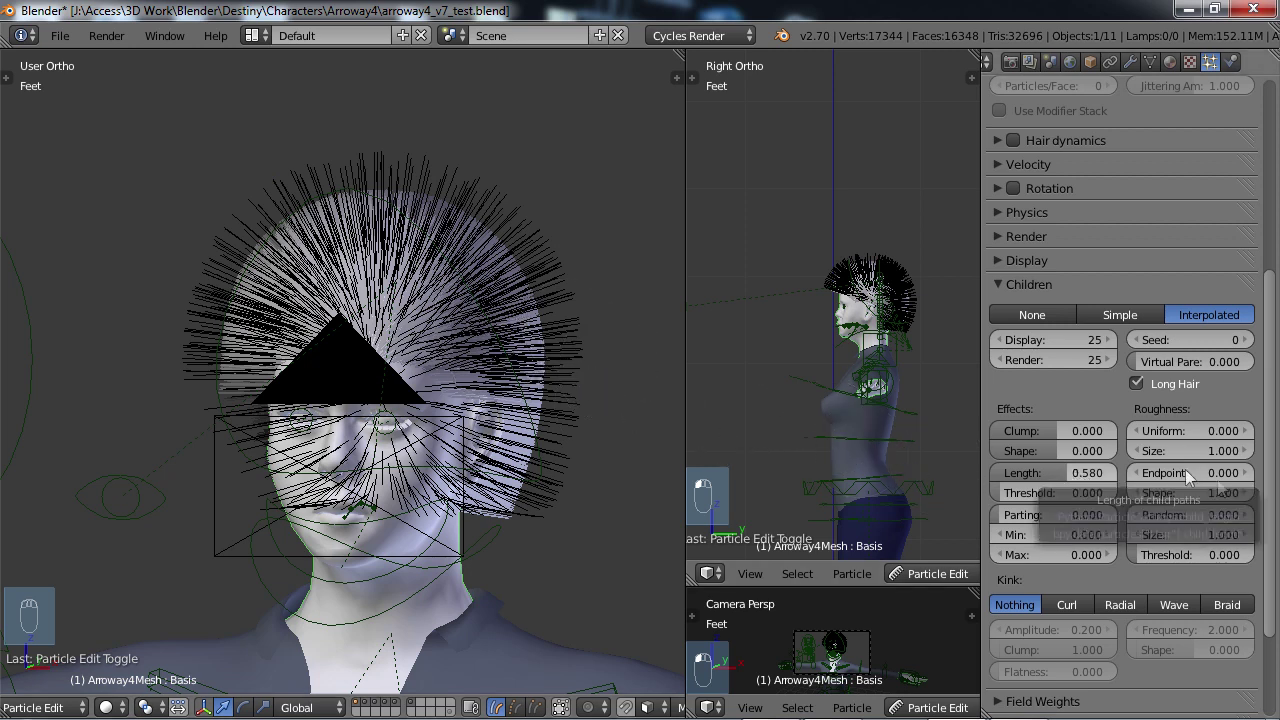
pyautogui.moveTo(1268, 478); pyautogui.dragTo(1272, 297)
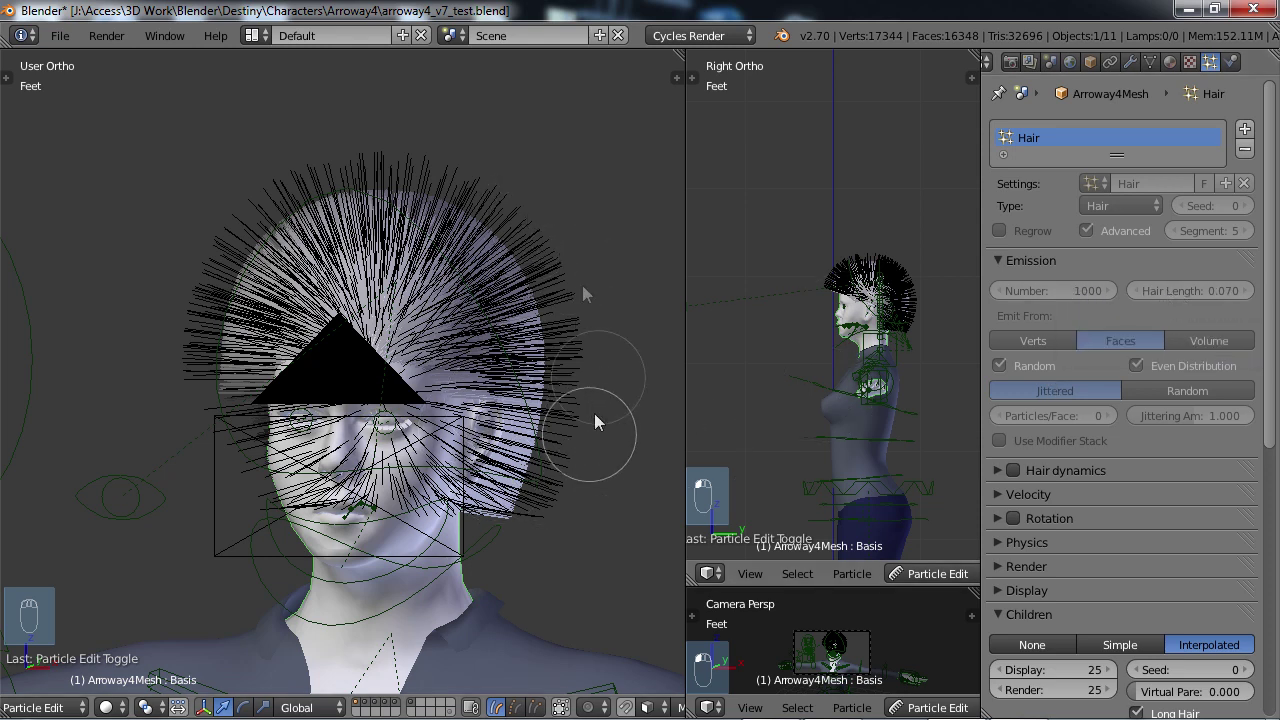
pyautogui.moveTo(1268, 290); pyautogui.dragTo(1268, 450)
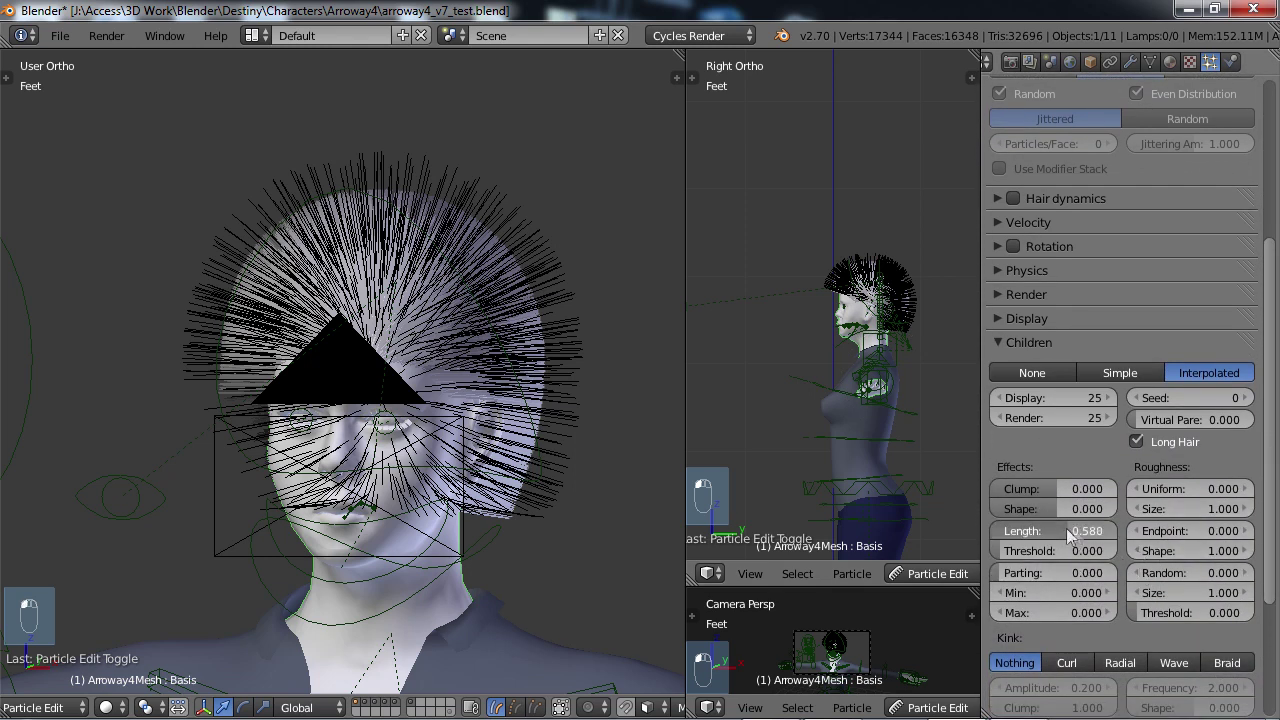
pyautogui.moveTo(1062, 528)
pyautogui.mouseDown()
pyautogui.moveTo(1100, 527)
pyautogui.moveTo(1062, 530)
pyautogui.mouseUp()
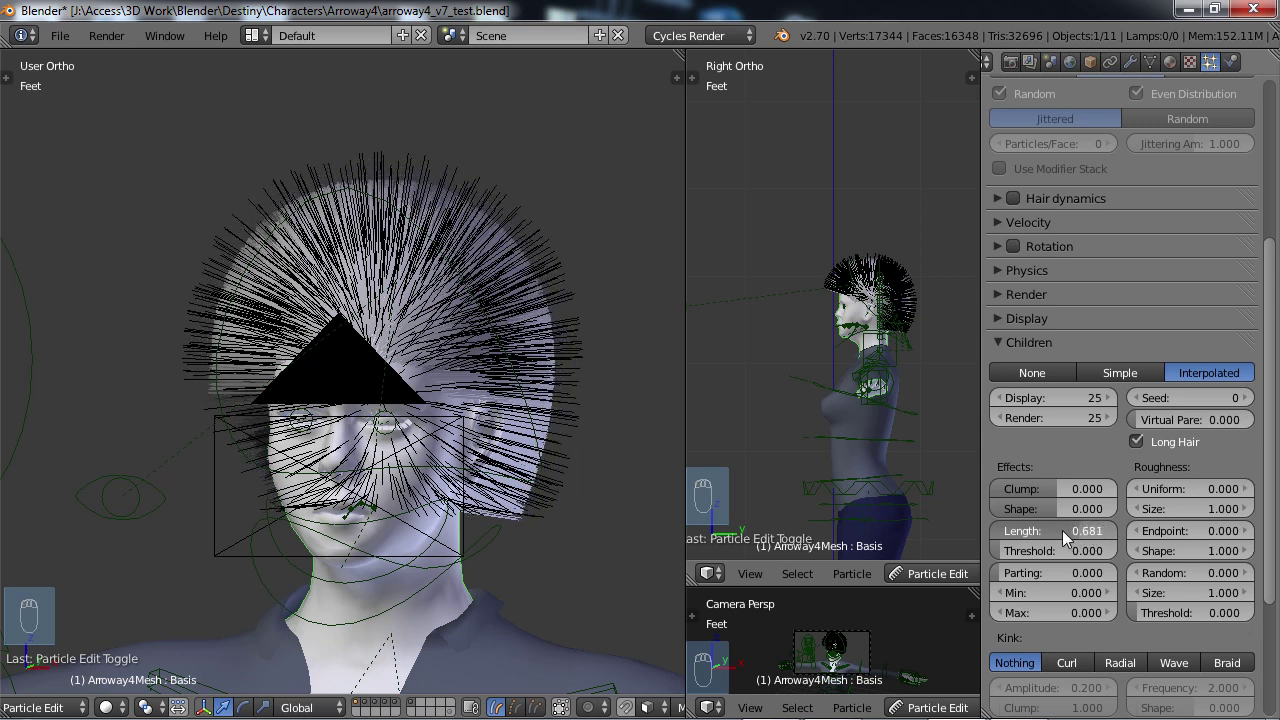
pyautogui.press('Escape')
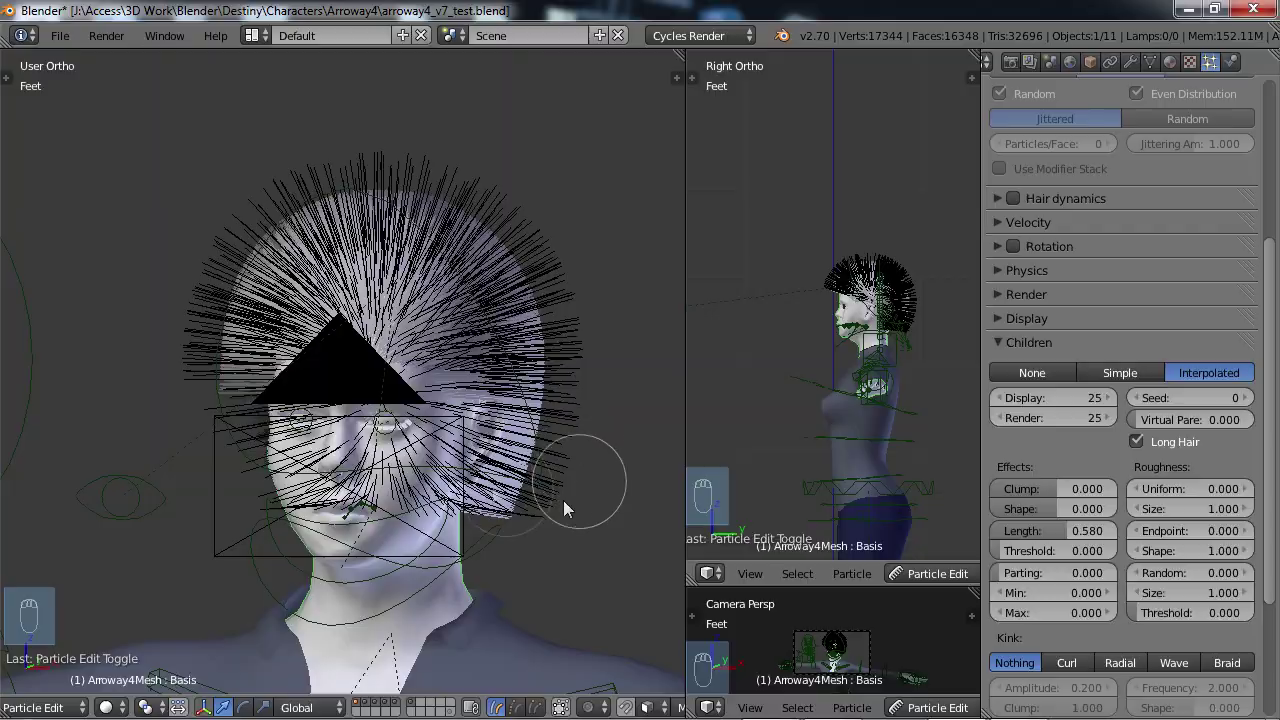